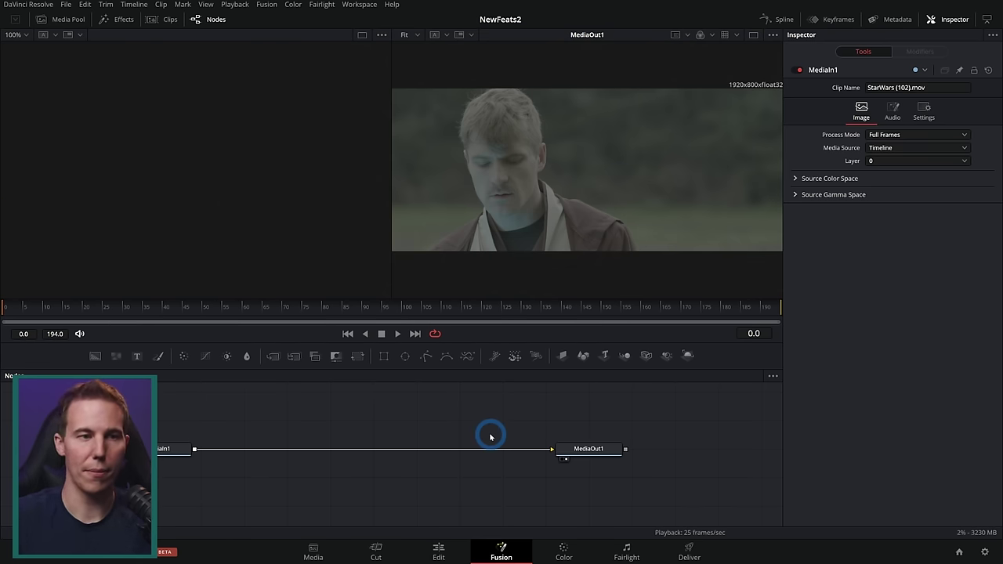
Switch from the Fusion page to the Edit page and open Project Settings.
key("shift+4")
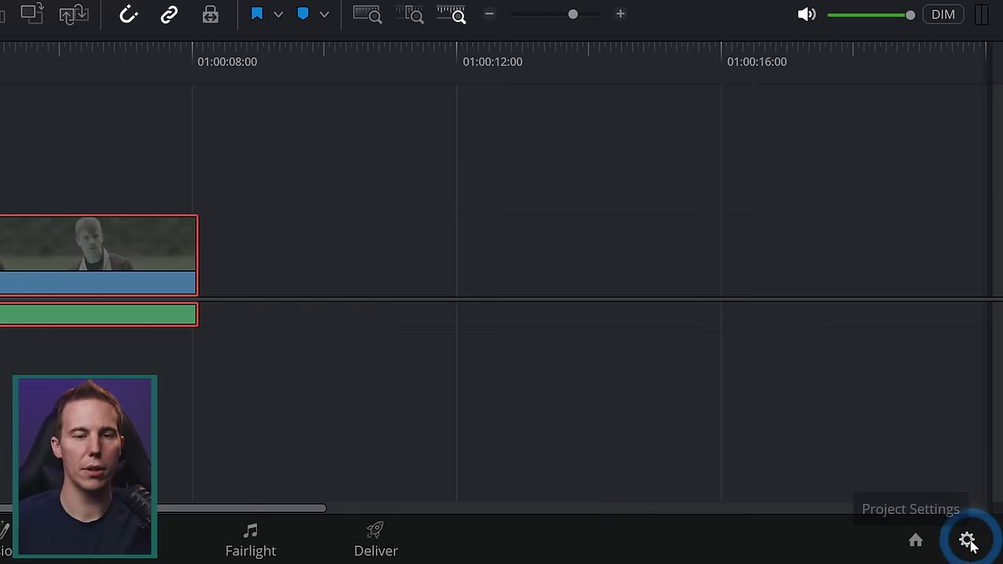
left_click(968, 541)
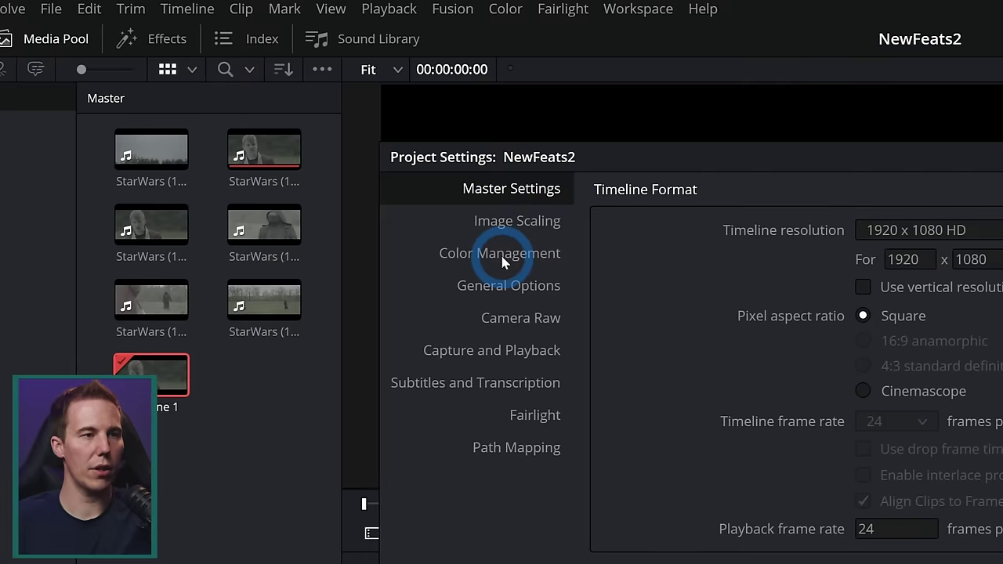
Set DaVinci YRGB Color Managed, Automatic off, Custom mode, and DaVinci WG/Intermediate timeline space.
left_click(482, 253)
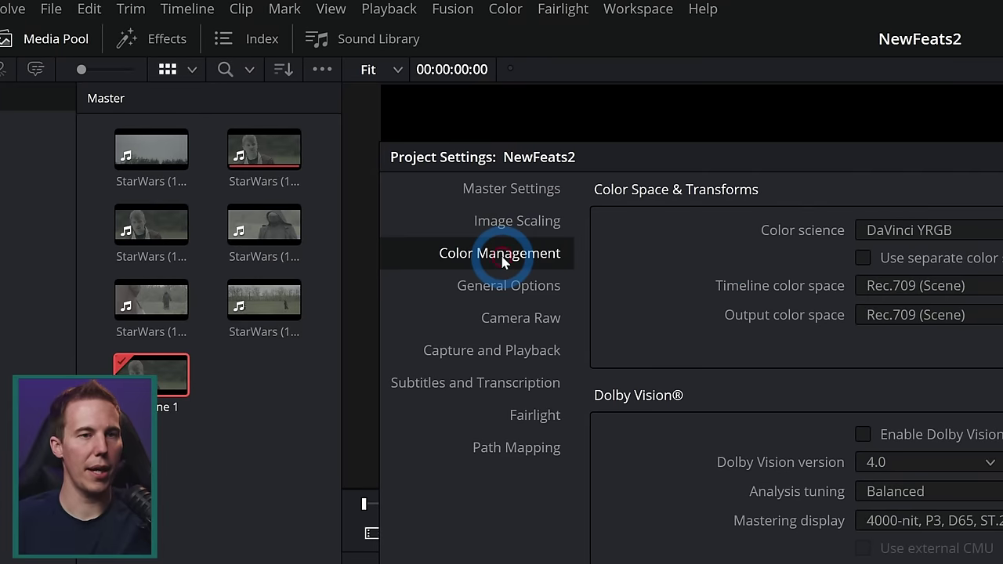
left_click(526, 230)
left_click(536, 279)
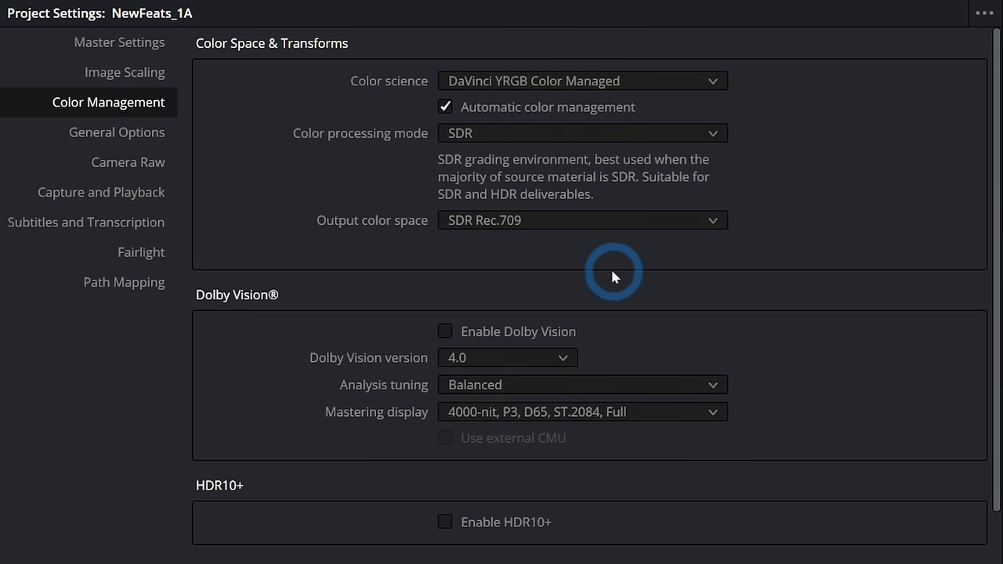
left_click(444, 108)
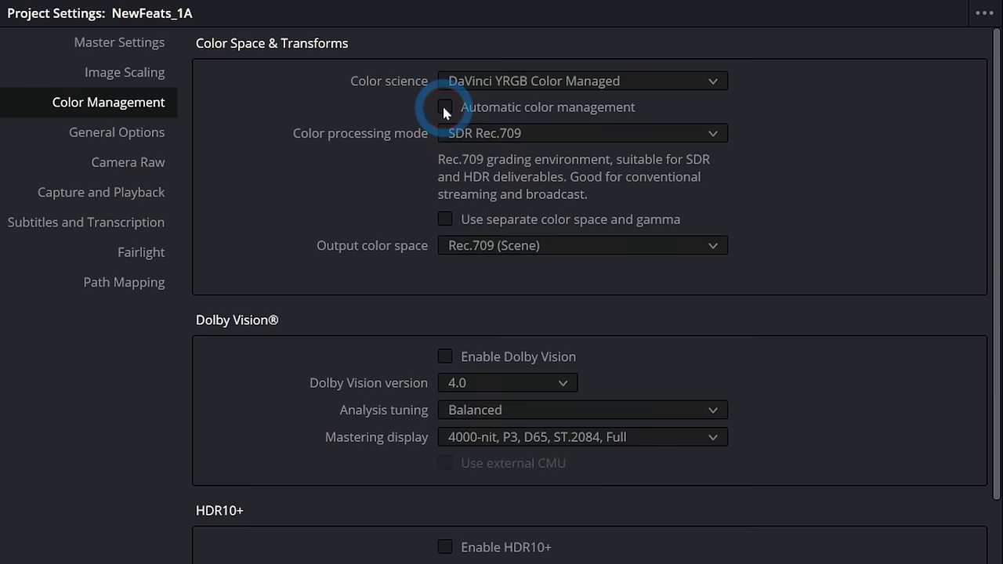
left_click(494, 140)
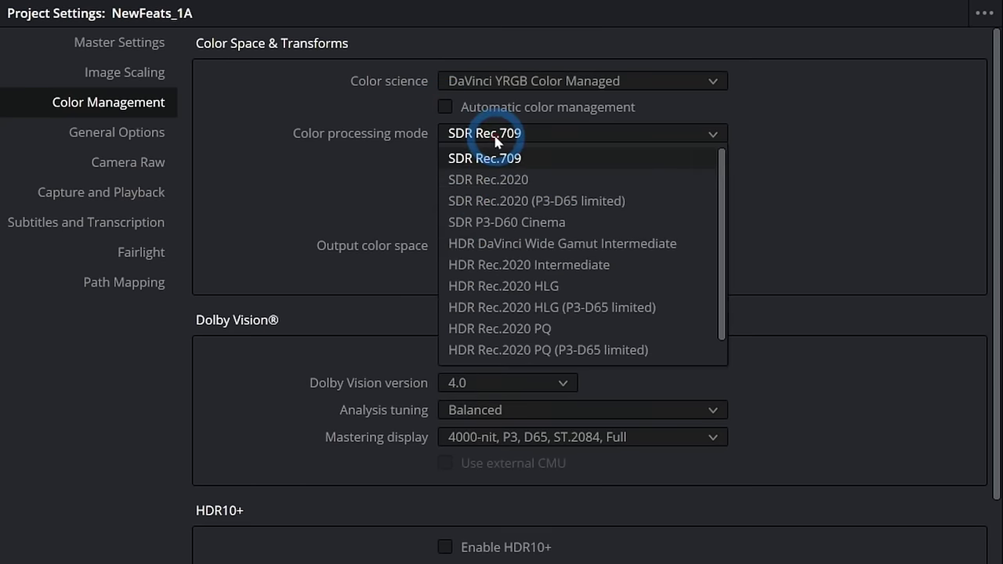
scroll(501, 156, "down", 1)
left_click(513, 345)
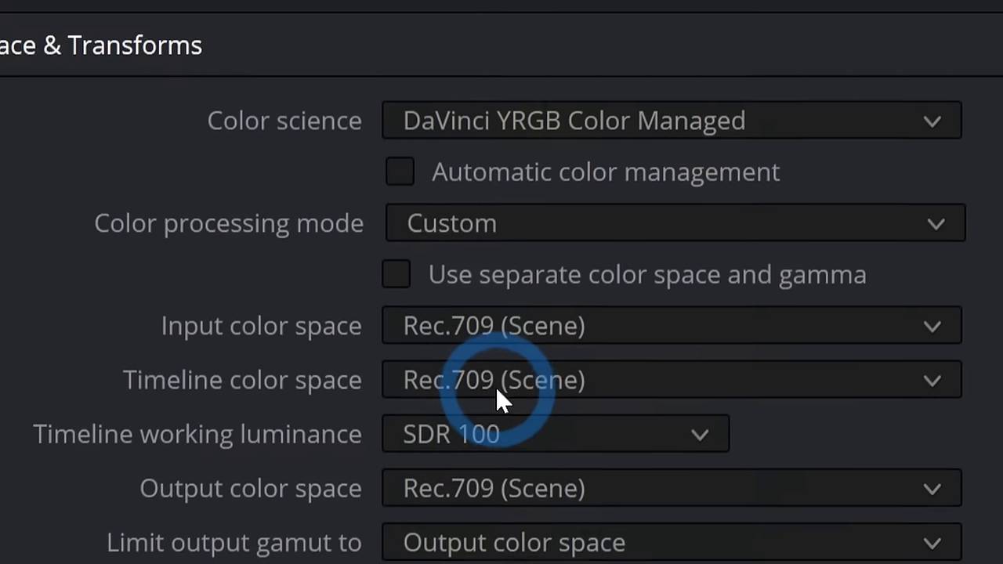
left_click(631, 368)
scroll(506, 403, "up", 10)
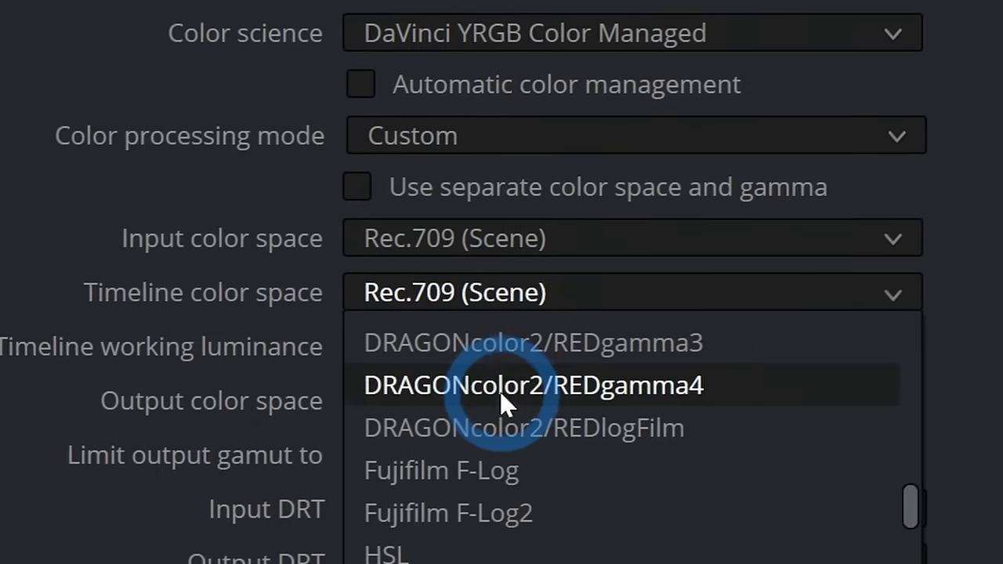
scroll(501, 395, "up", 4)
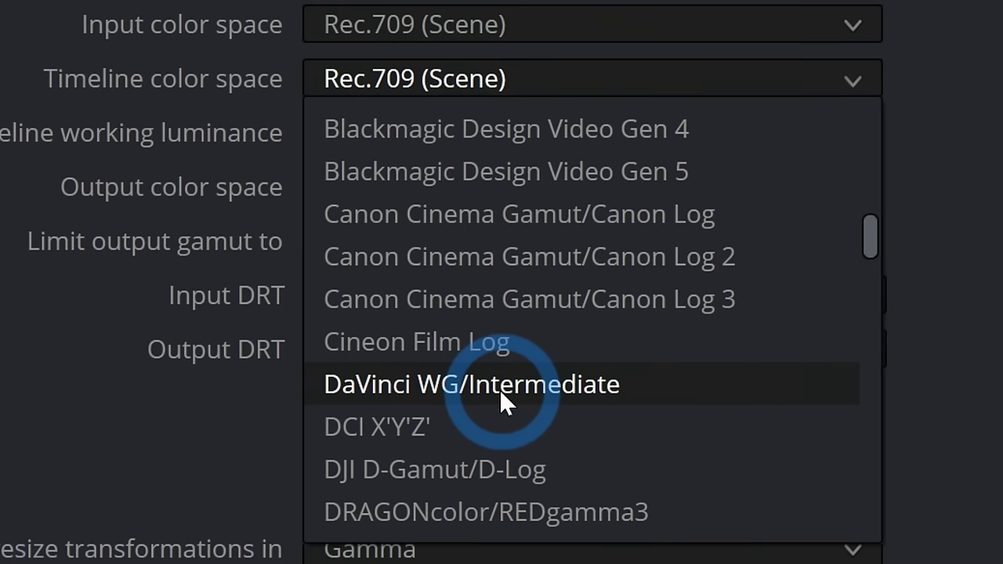
left_click(499, 389)
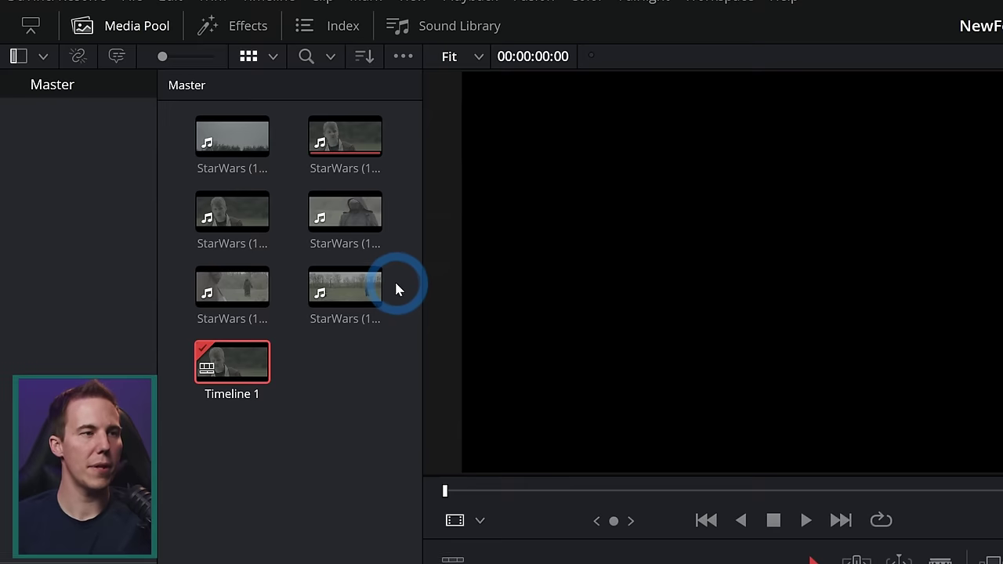
Give all six StarWars clips Blackmagic Design Film Gen 5 input color space, then select the timeline clip.
left_click_drag(189, 147, 159, 122)
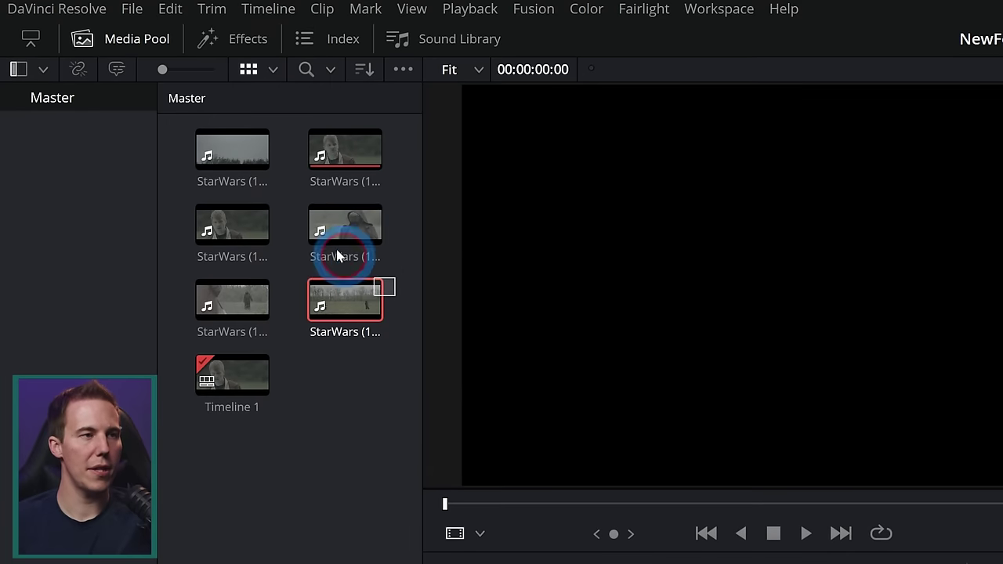
left_click_drag(319, 244, 224, 152)
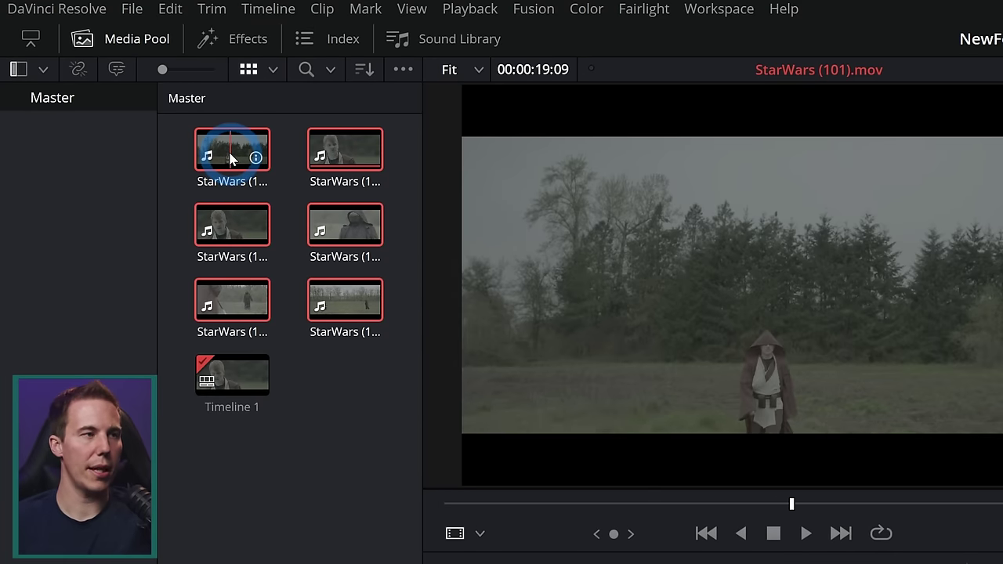
right_click(230, 159)
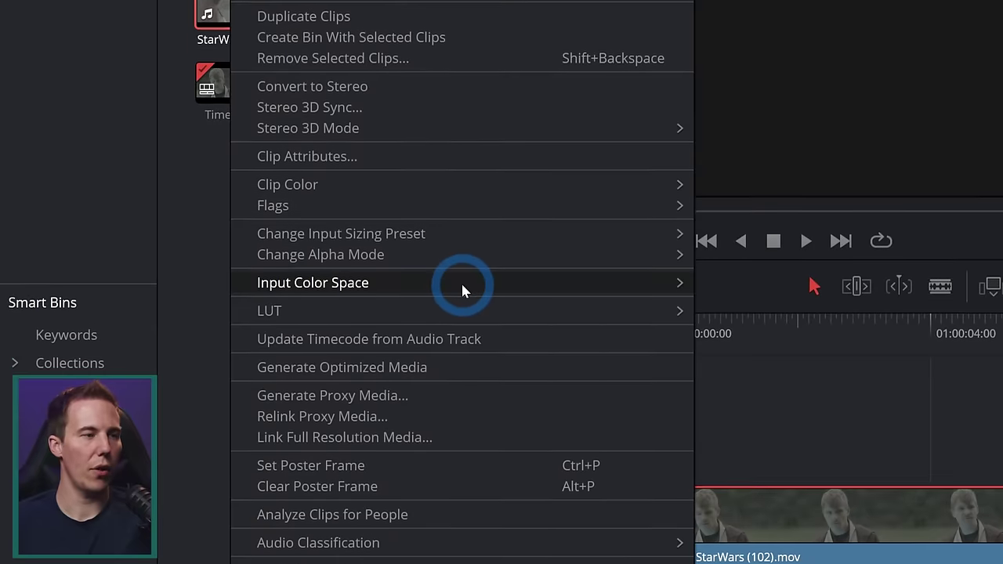
mouse_move(462, 290)
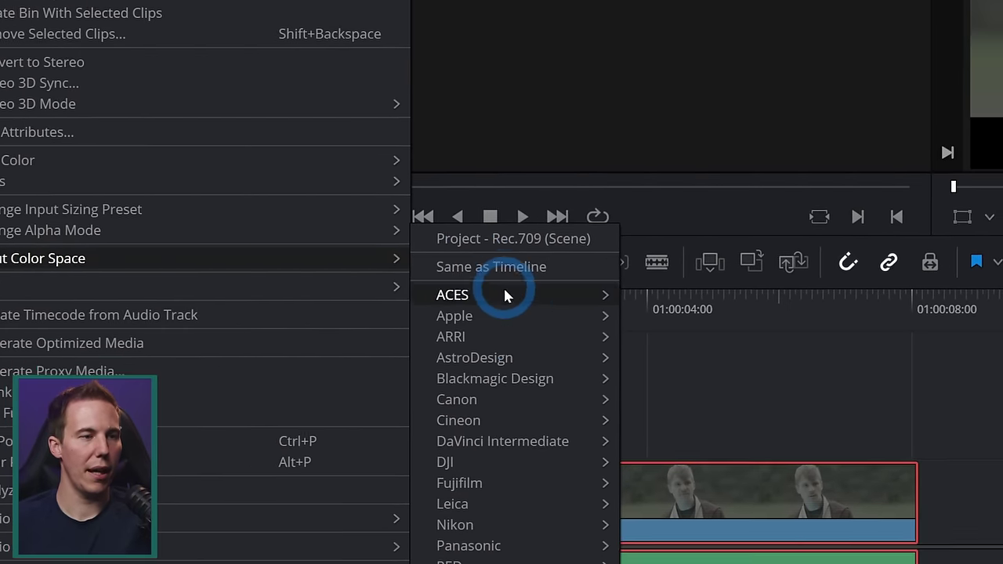
mouse_move(505, 378)
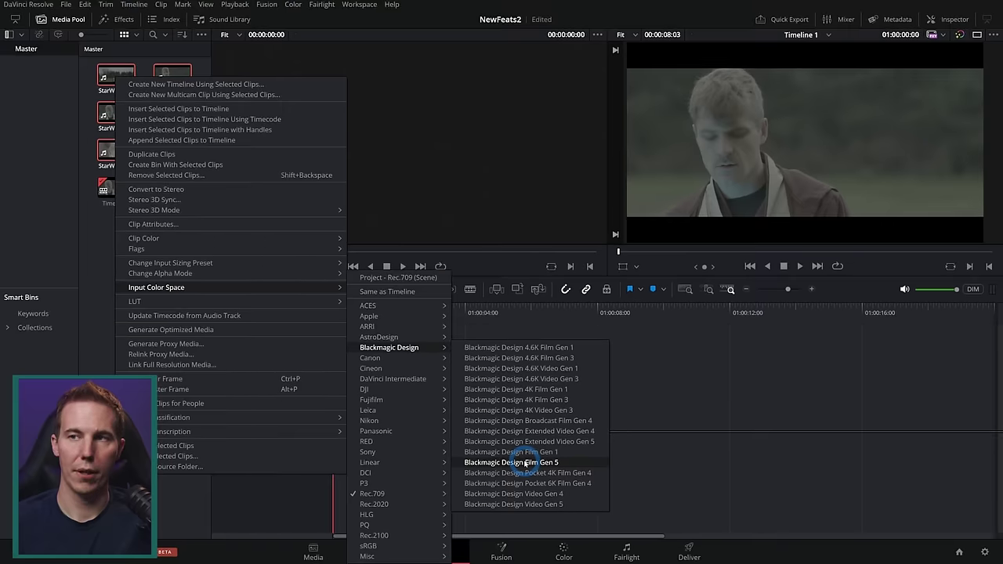
left_click(504, 361)
left_click(533, 419)
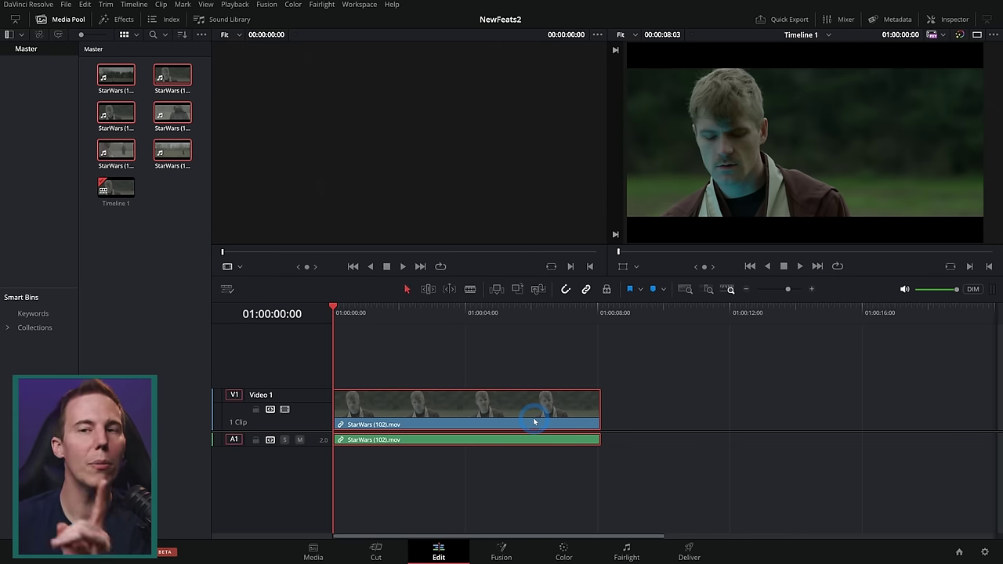
left_click(654, 357)
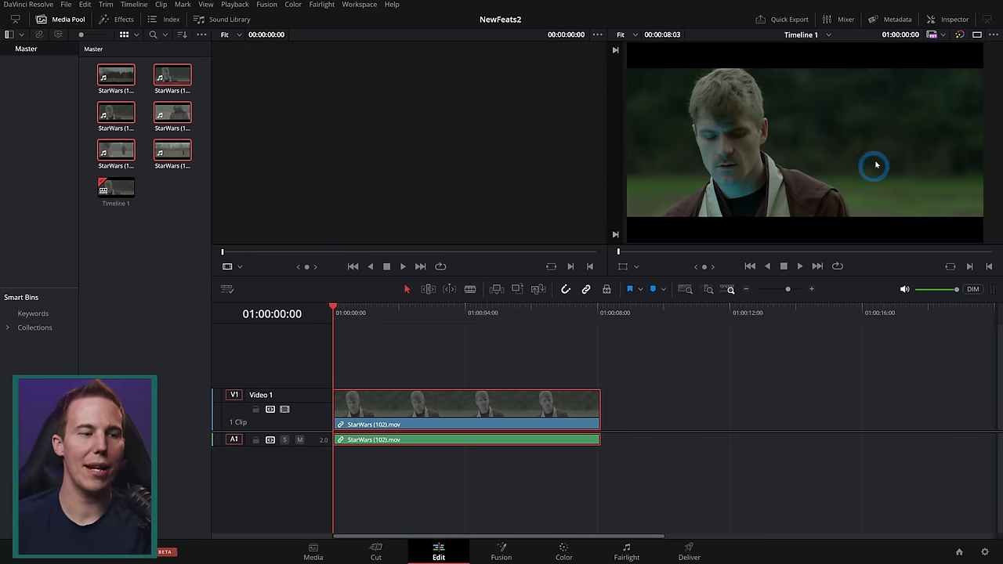
Go via the Color page to the Fusion page with the StarWars (102).mov clip.
left_click(564, 552)
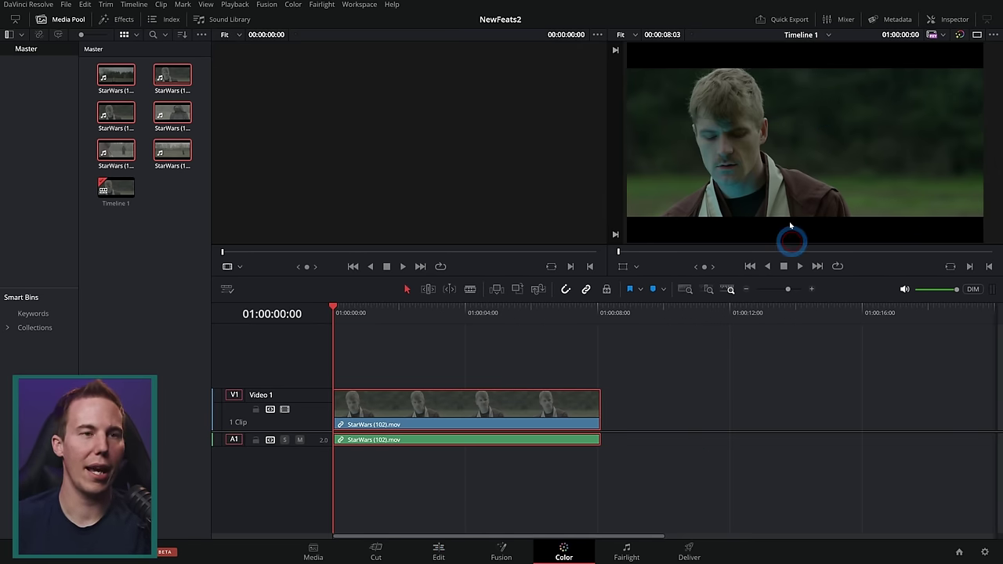
key("shift+5")
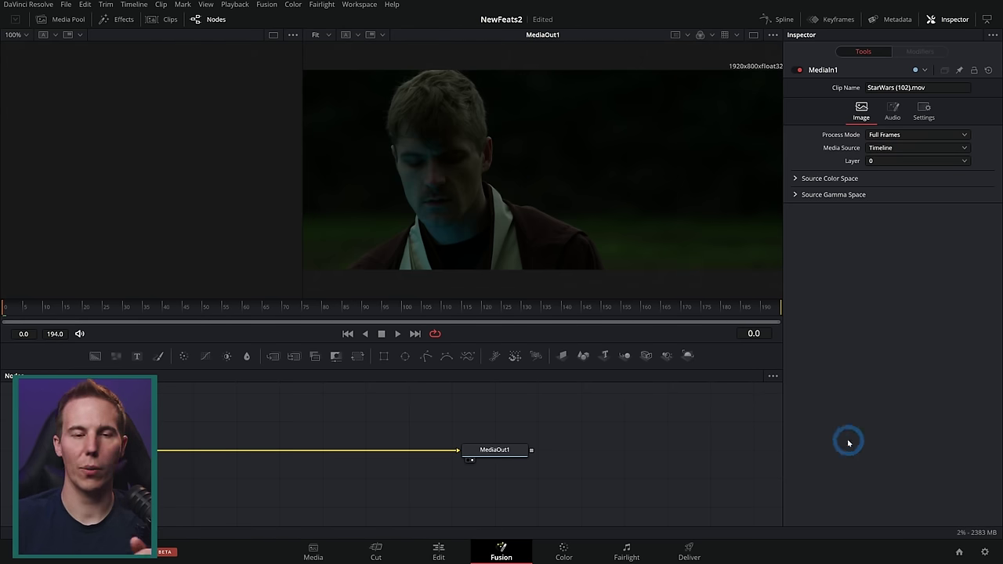
Switch color science to DaVinci YRGB and back to Color Managed, then cancel Project Settings.
left_click(985, 552)
left_click(291, 127)
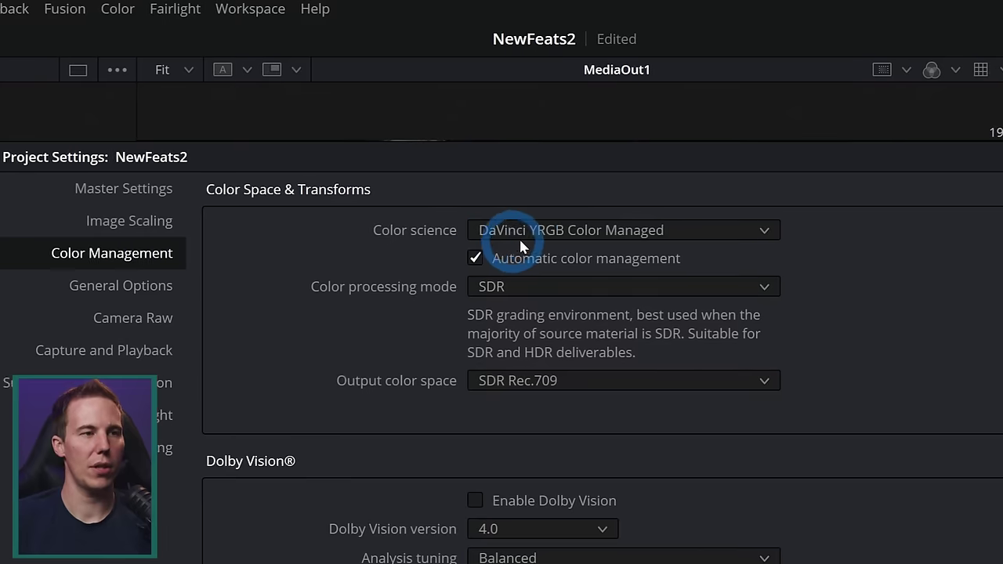
left_click(518, 238)
left_click(533, 259)
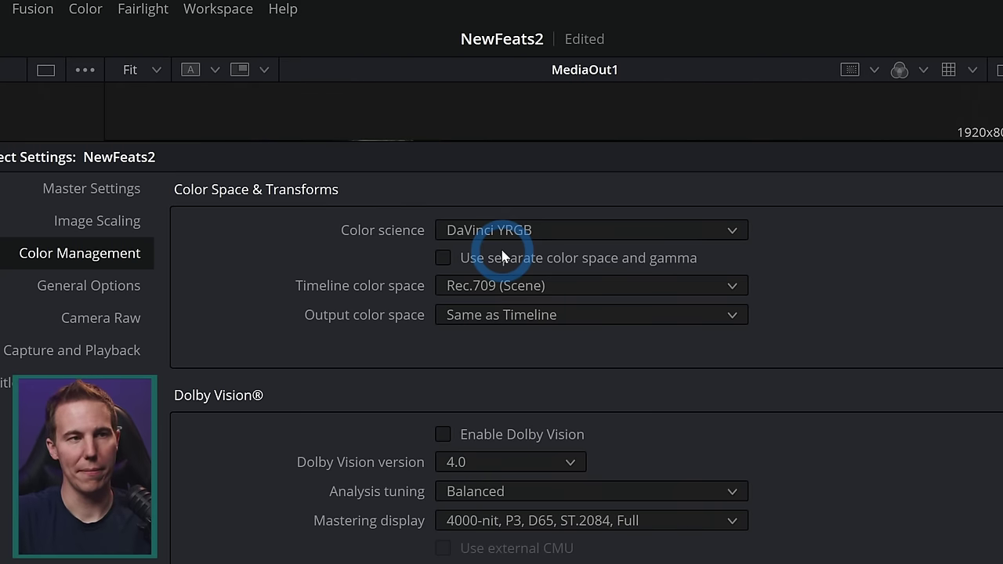
left_click(502, 249)
left_click(498, 281)
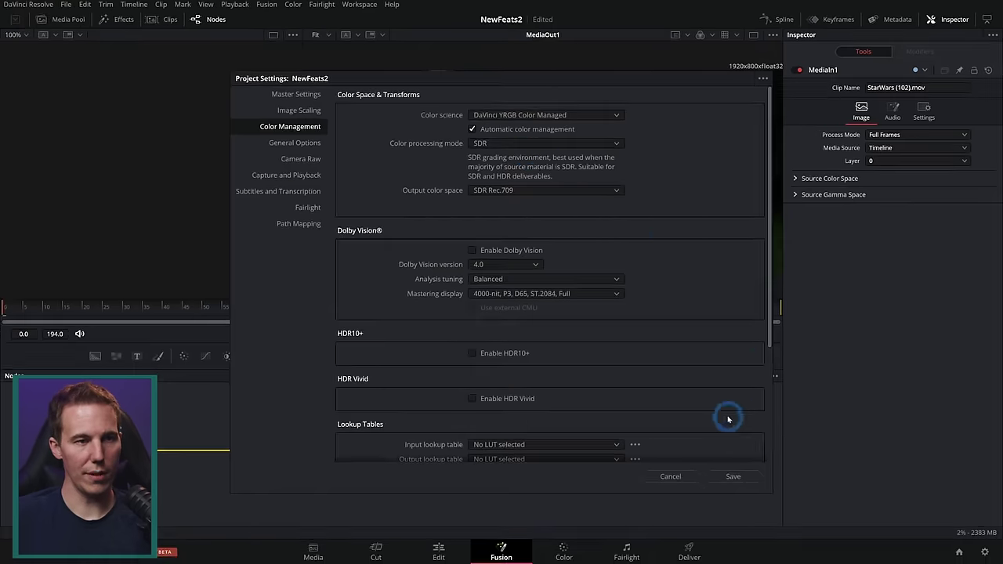
left_click(670, 476)
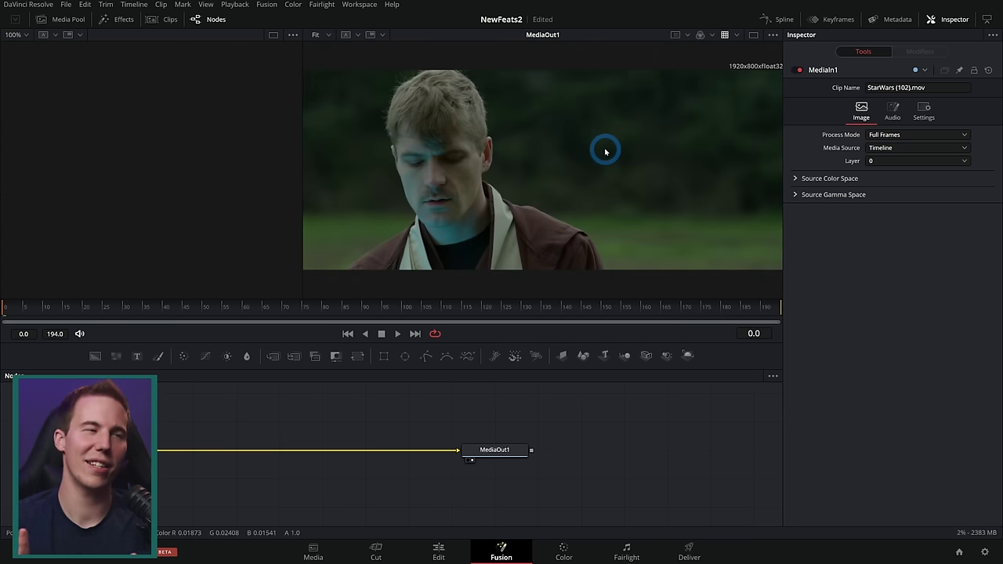
At frame 46, toggle the darkened viewer preview on and off, then add a Text node.
left_click(186, 307)
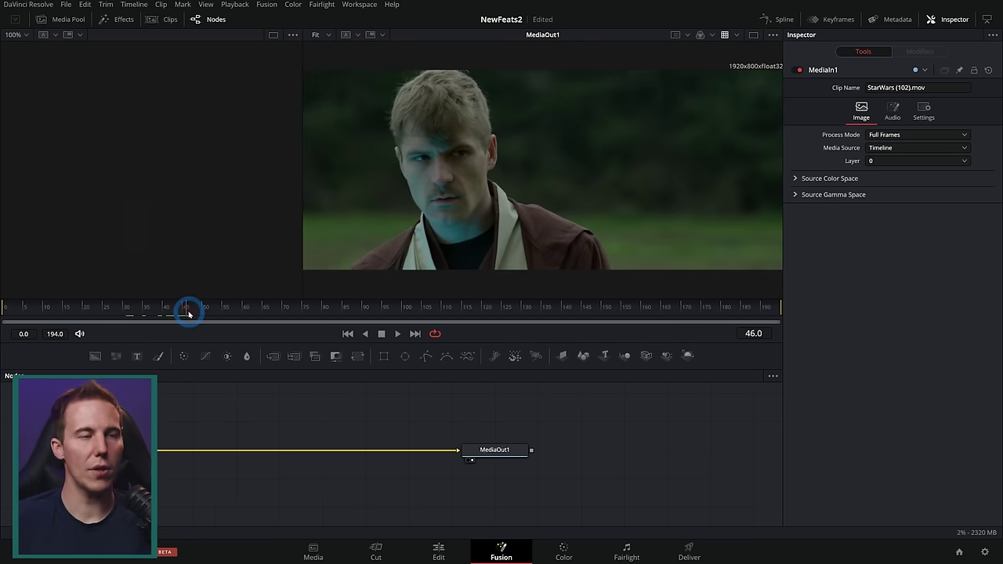
left_click(725, 36)
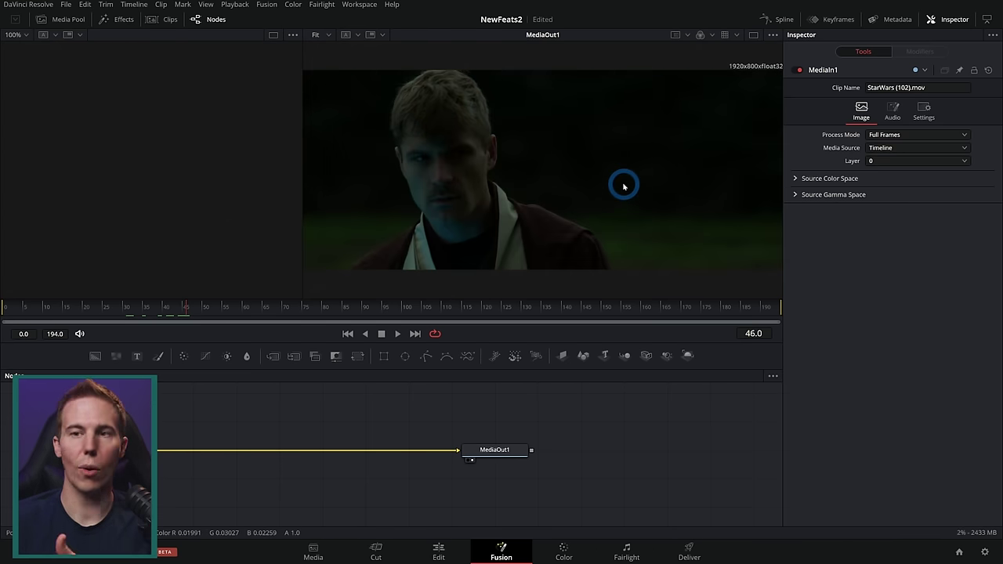
left_click(725, 34)
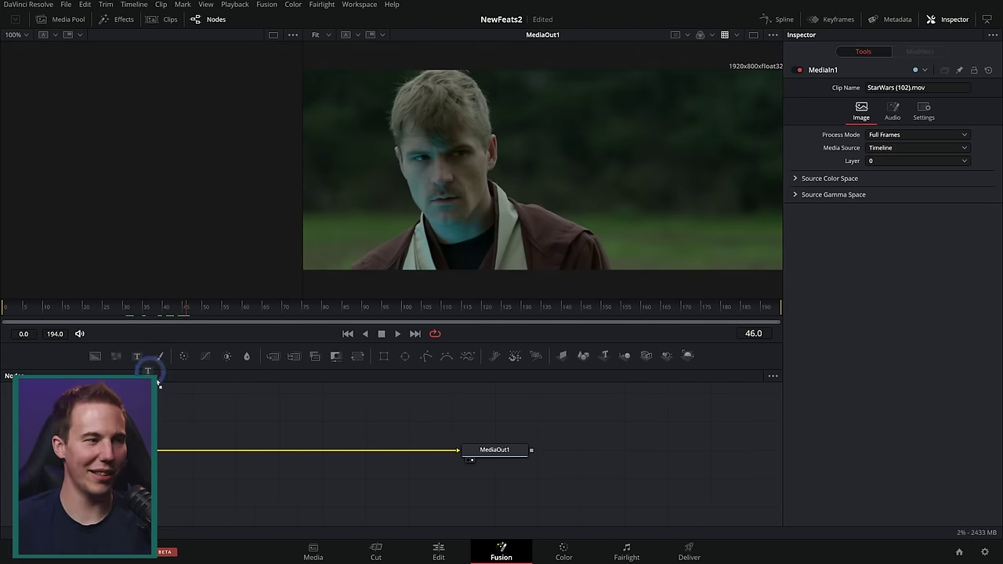
left_click_drag(137, 356, 196, 415)
Set the title's text color to orange in the color picker.
left_click(922, 202)
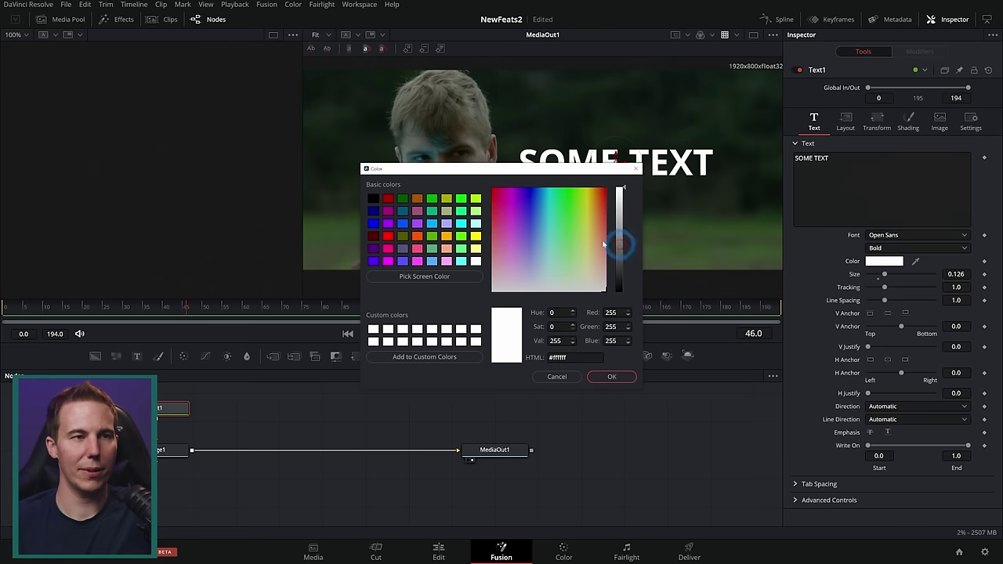
left_click_drag(603, 245, 584, 210)
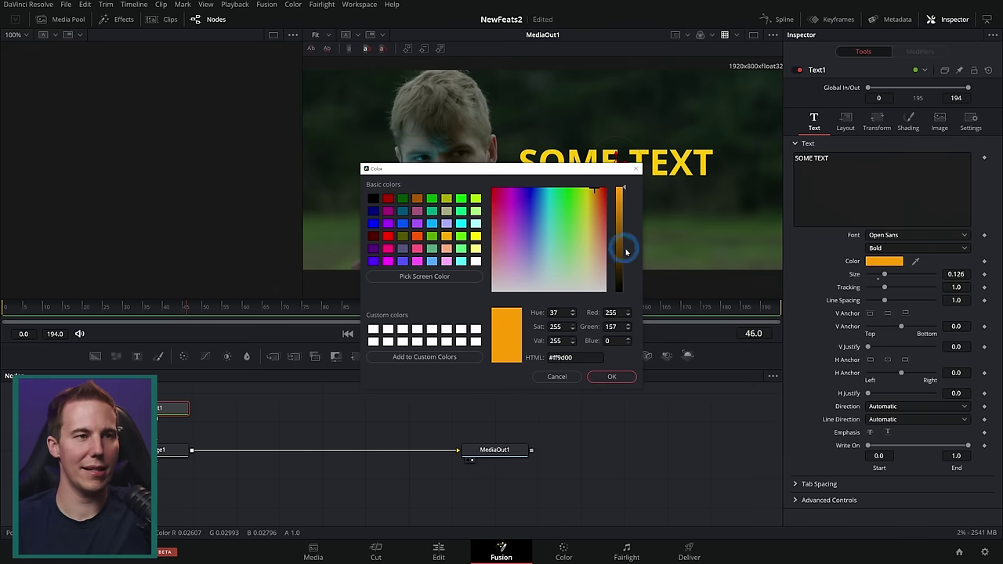
left_click(626, 376)
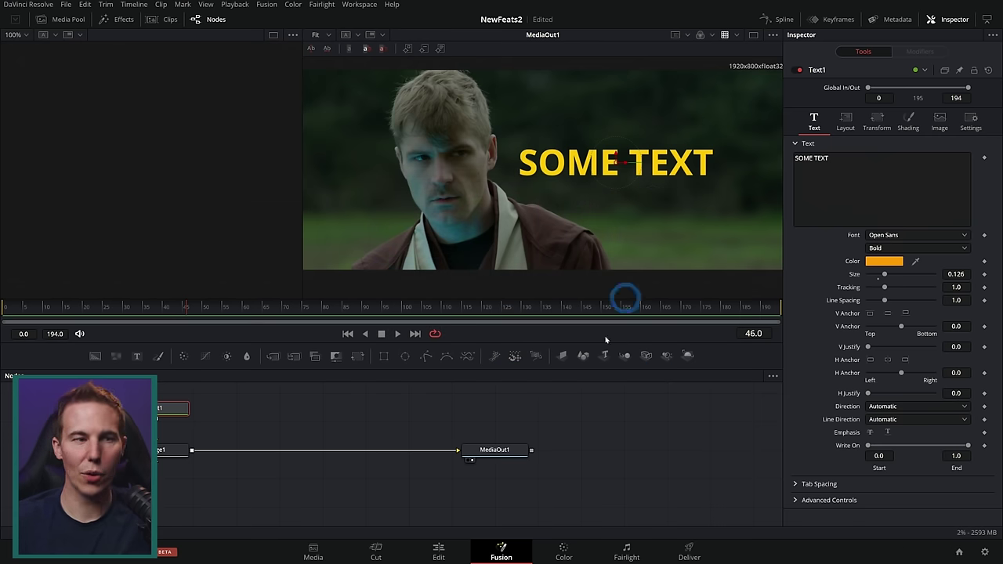
Check the orange title by switching between Color and Fusion pages, ending on Fusion.
left_click(564, 553)
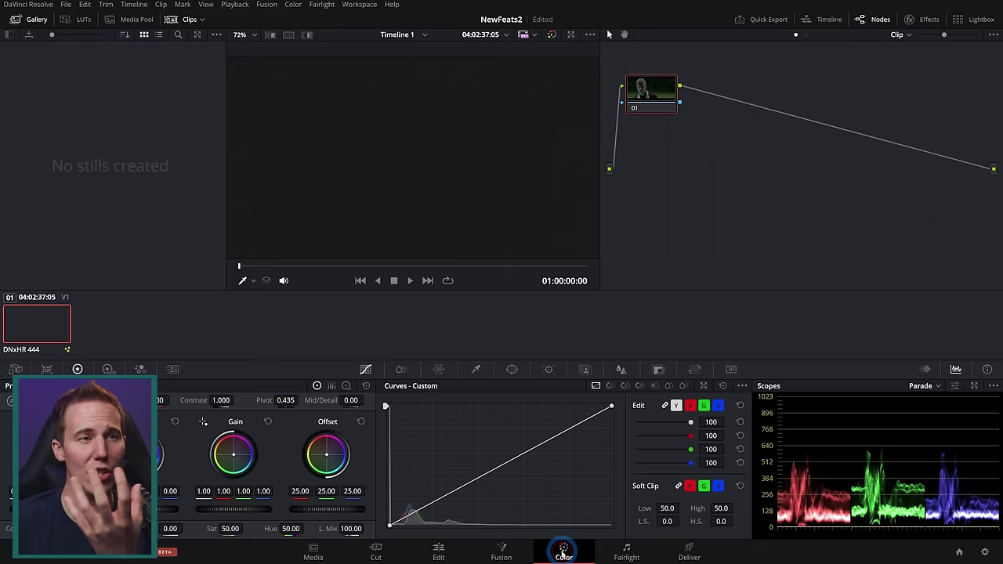
left_click(504, 551)
left_click(559, 548)
left_click(517, 553)
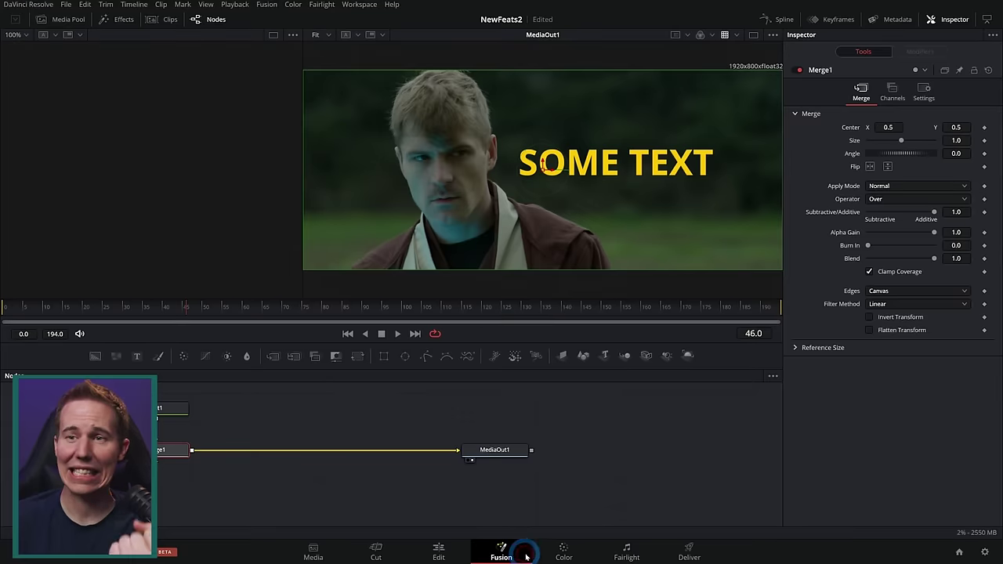
left_click(563, 552)
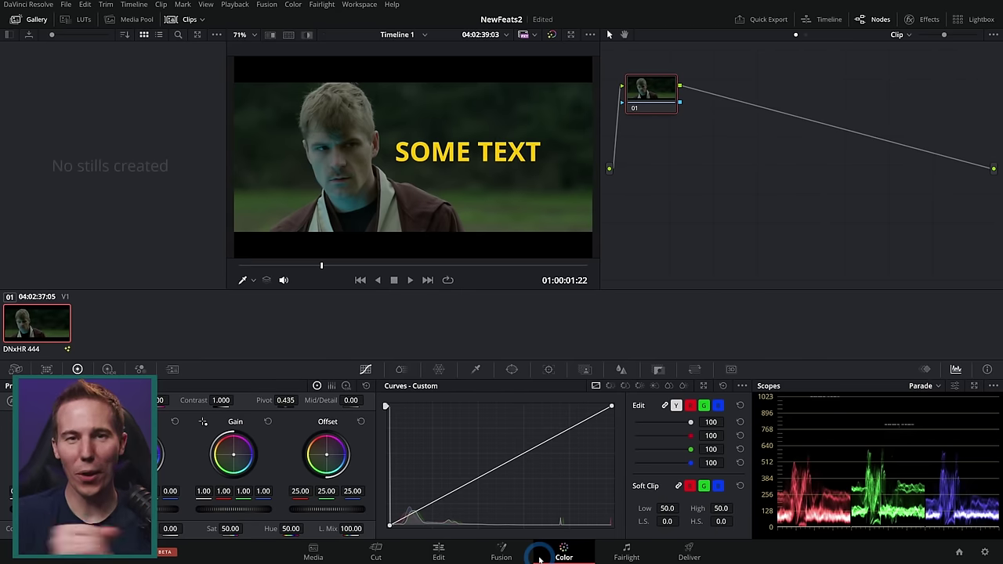
left_click(539, 555)
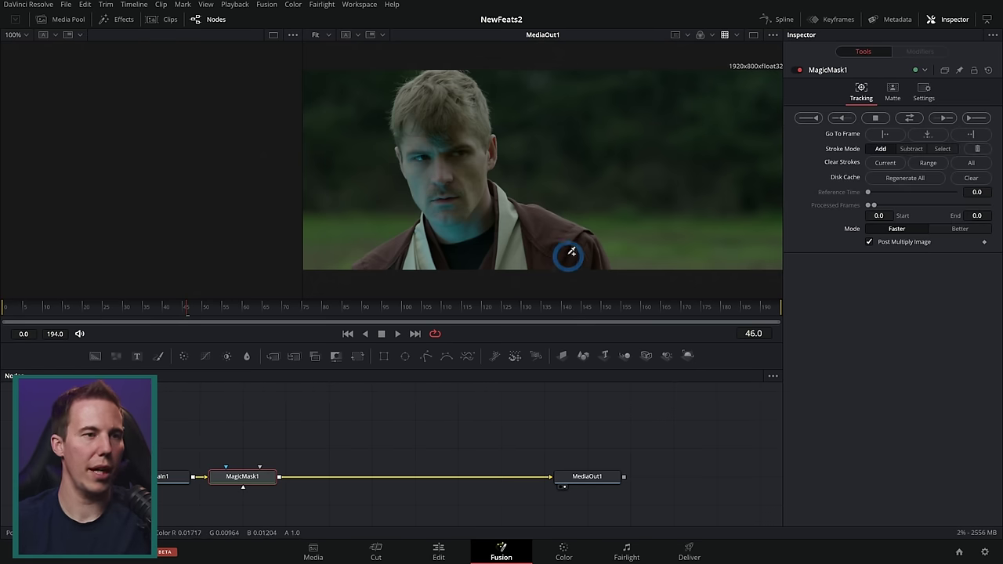
Stroke a magic mask over the man, track it forward, inspect it, then delete MagicMask1.
mouse_move(578, 256)
left_mouse_down()
mouse_move(477, 226)
mouse_move(441, 97)
mouse_move(435, 233)
mouse_move(448, 246)
mouse_move(522, 224)
mouse_move(491, 243)
left_mouse_up()
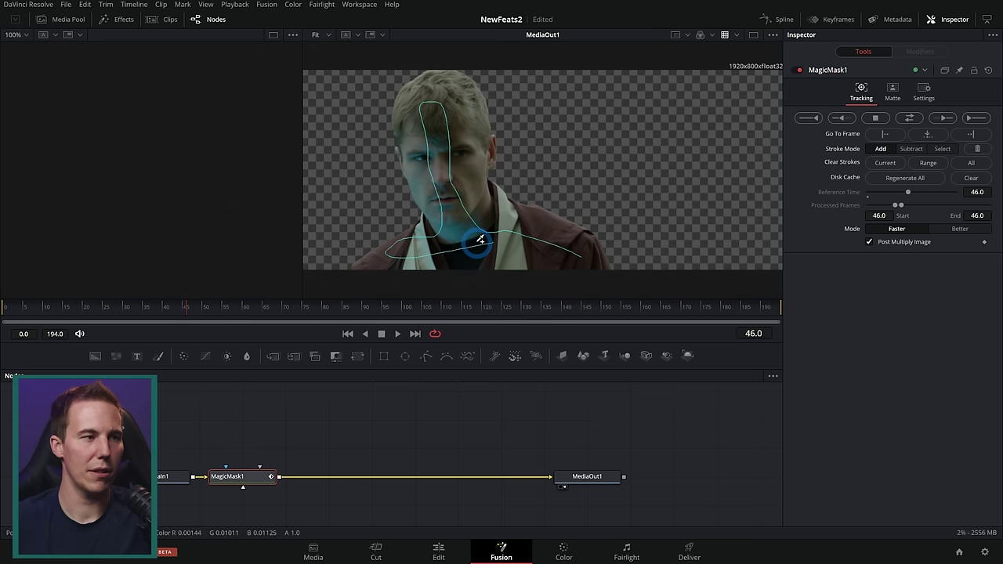
key("ctrl+t")
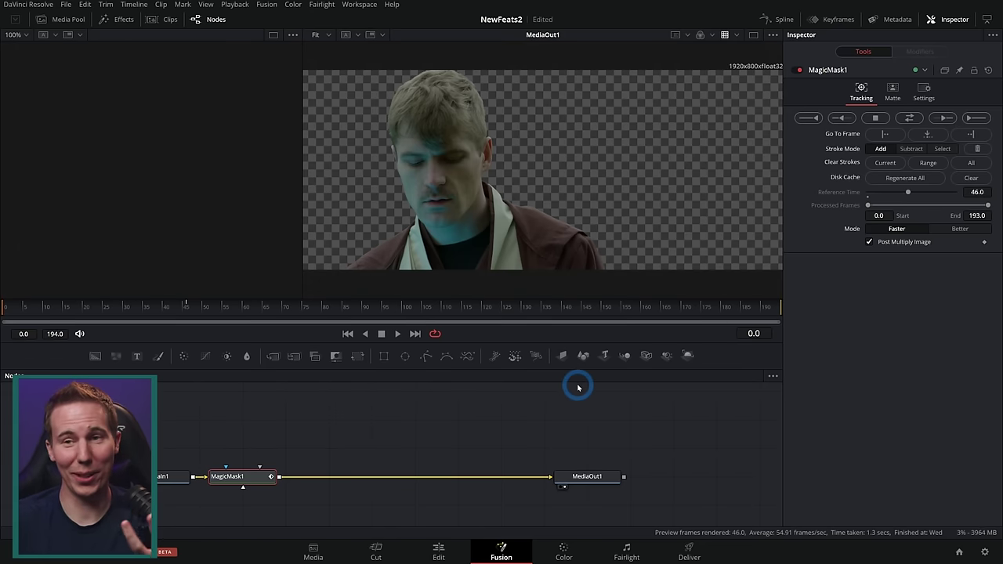
scroll(504, 123, "up", 10)
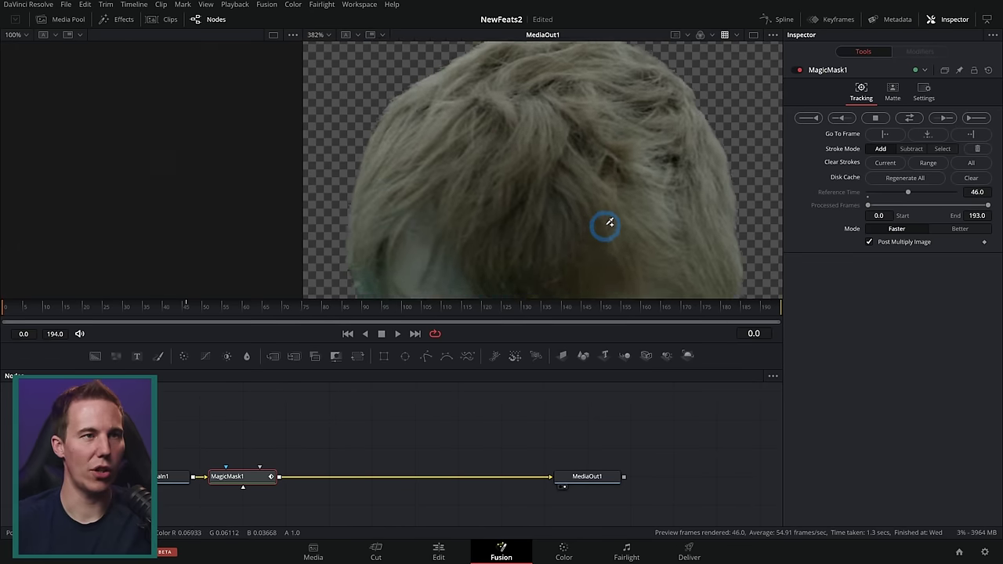
scroll(604, 237, "down", 5)
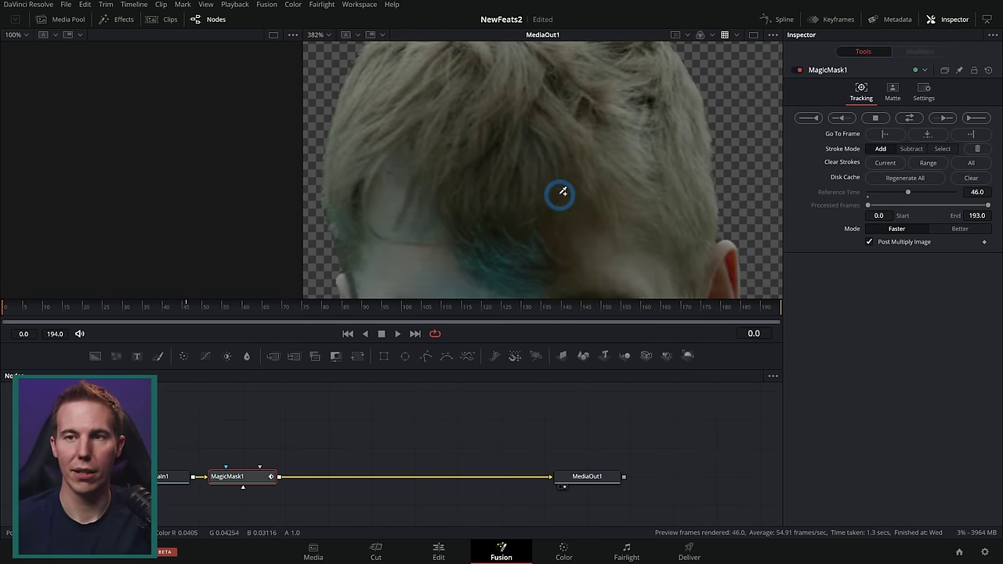
scroll(526, 161, "down", 2)
key("Delete")
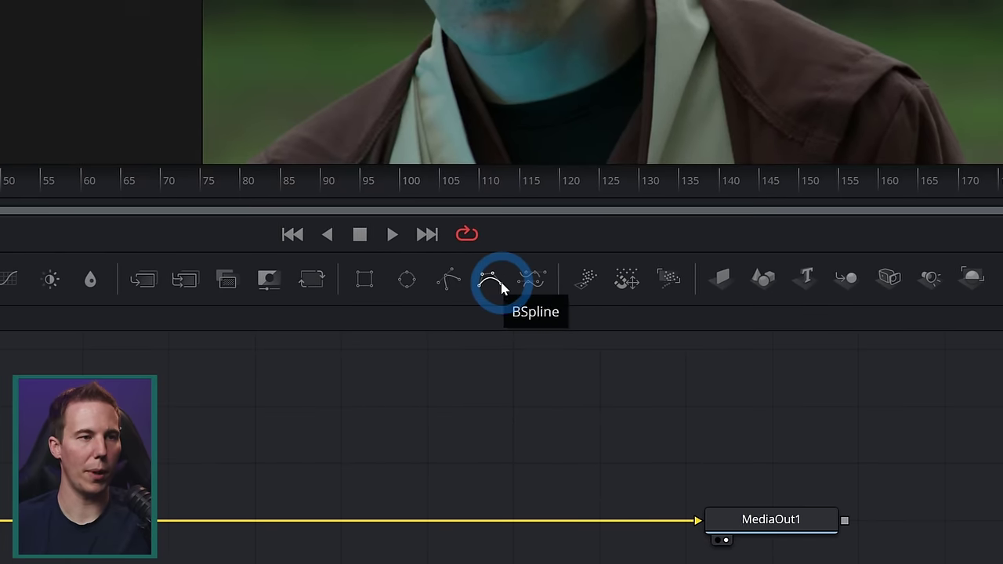
left_click_drag(504, 284, 221, 422)
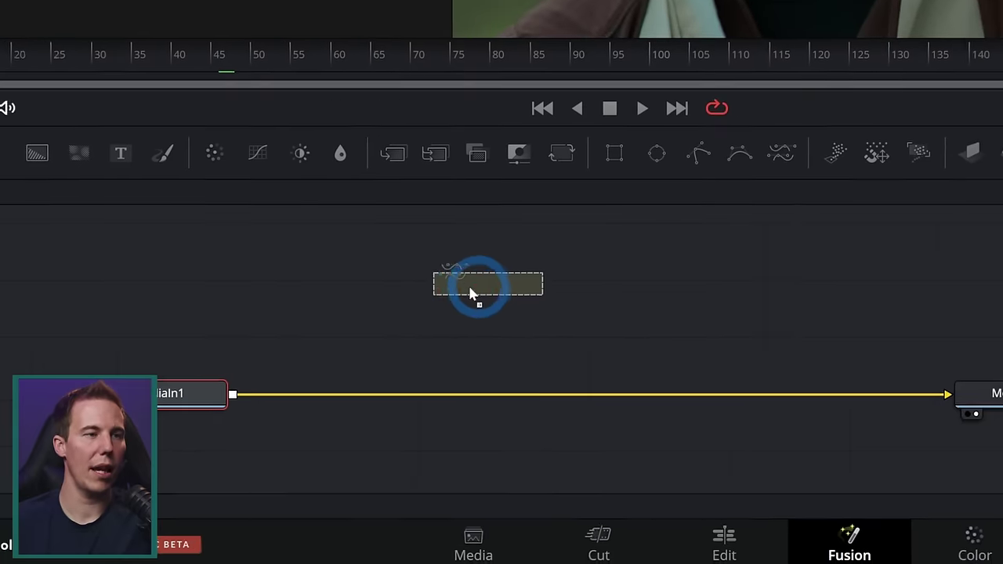
Add a MultiPoly node, view it, and draw the first polygon.
left_click_drag(470, 294, 351, 351)
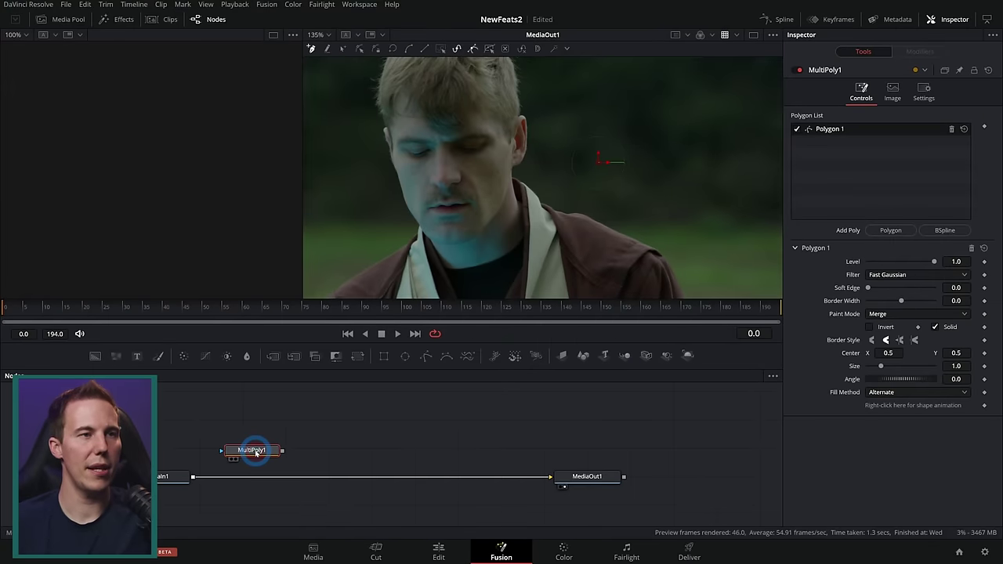
key("1")
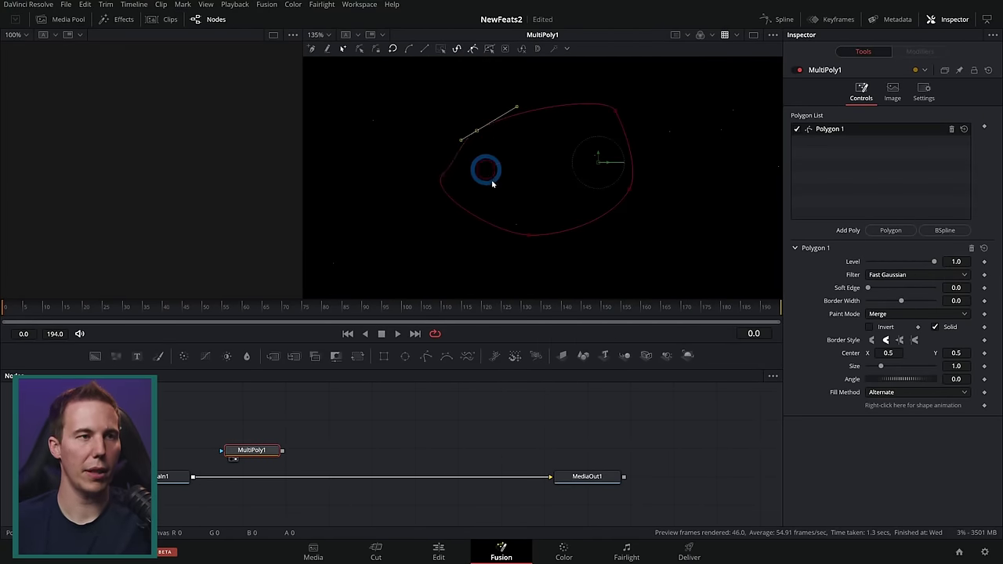
left_click(615, 111)
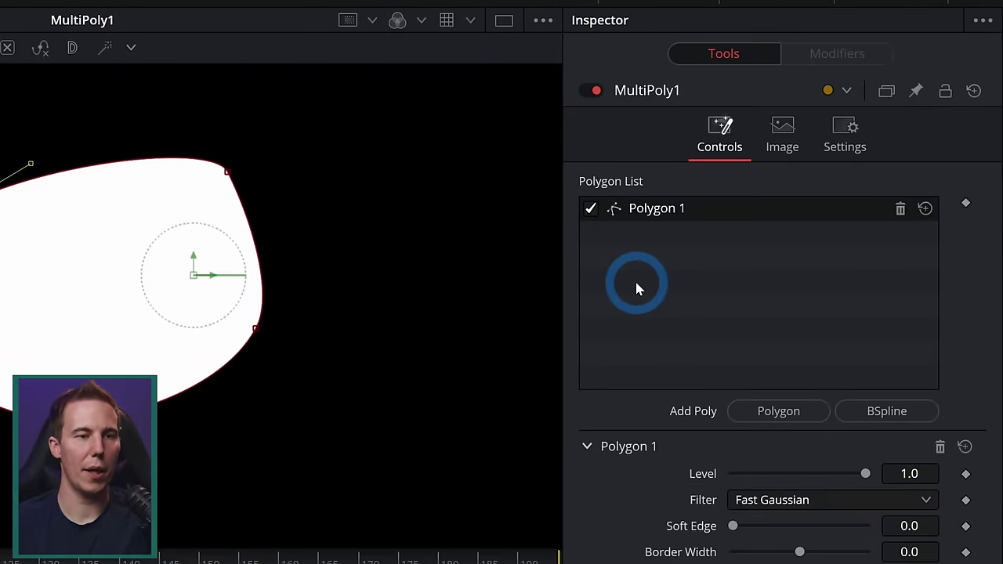
Add Polygon 2 and draw it as a closed blob shape.
left_click(734, 284)
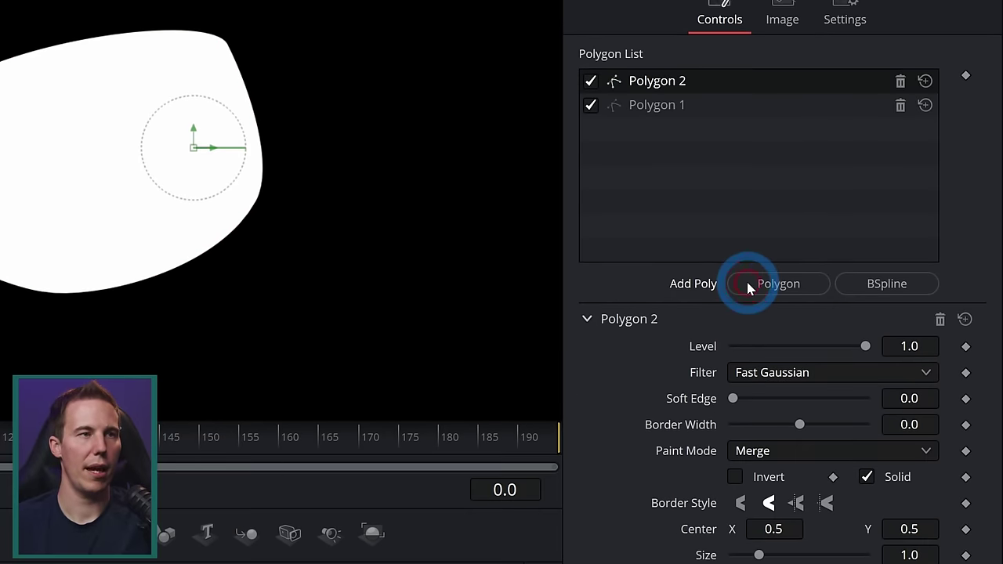
left_click_drag(444, 177, 464, 206)
left_click(487, 279)
left_click(399, 308)
left_click(403, 404)
left_click(494, 416)
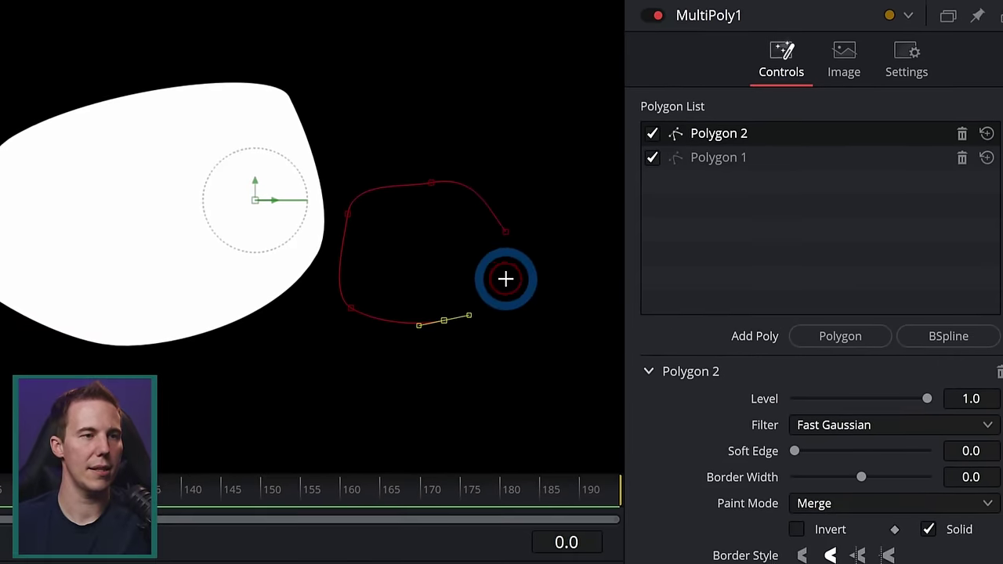
left_click(556, 374)
left_click(556, 327)
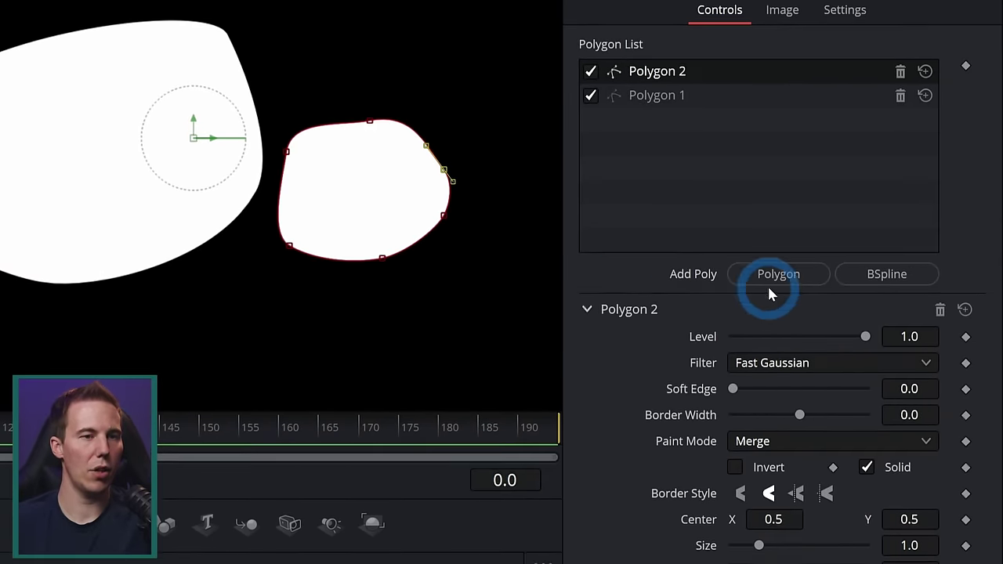
Add and draw a closed Polygon 3, then move the MultiPoly node higher in the graph.
left_click(769, 291)
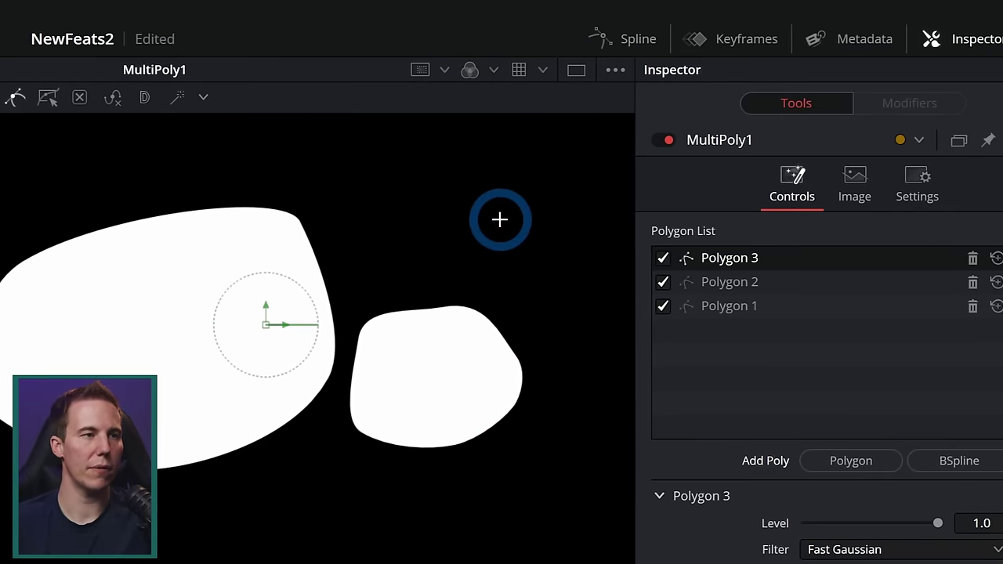
left_click(550, 197)
left_click(477, 181)
left_click(444, 215)
left_click_drag(477, 258, 510, 275)
left_click(550, 197)
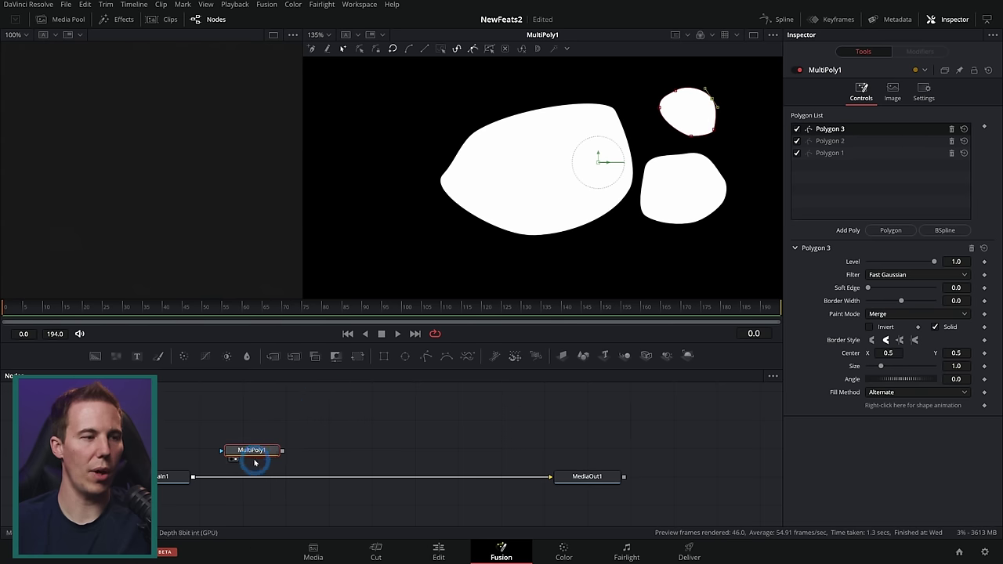
left_click_drag(276, 454, 276, 421)
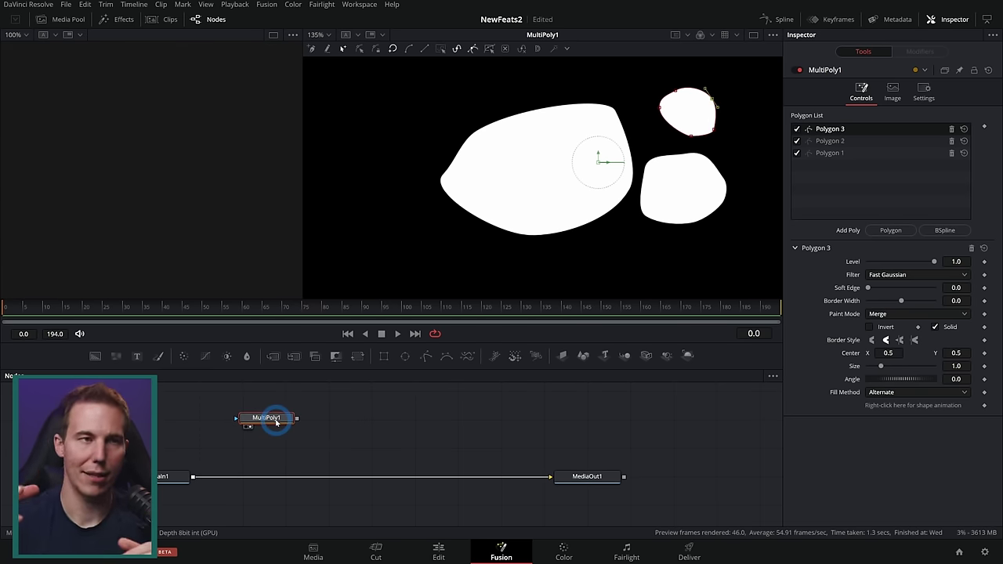
Keyframe the shapes, then at about frame 50 move the small shape and Polygon 2 left.
left_click(663, 98)
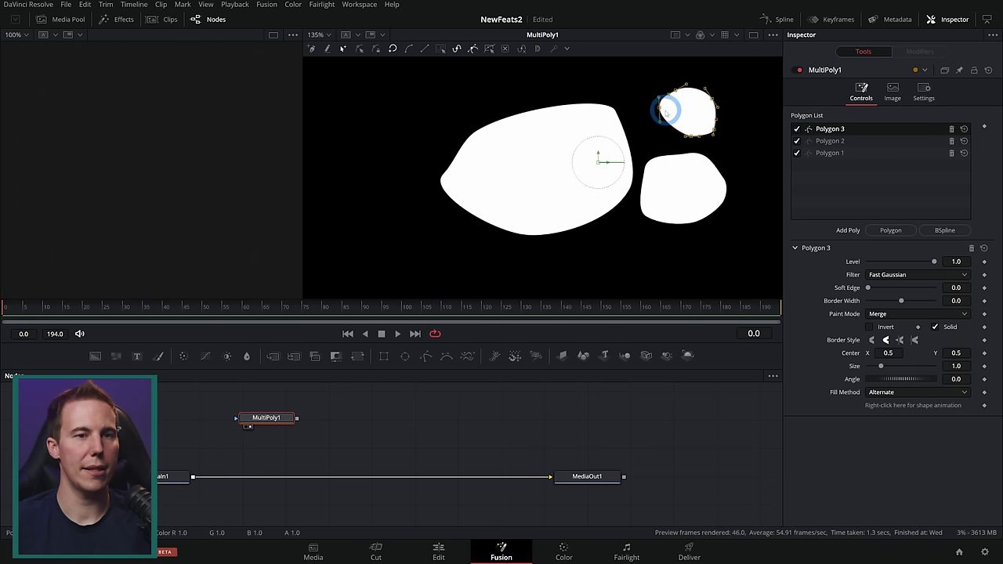
left_click(984, 407)
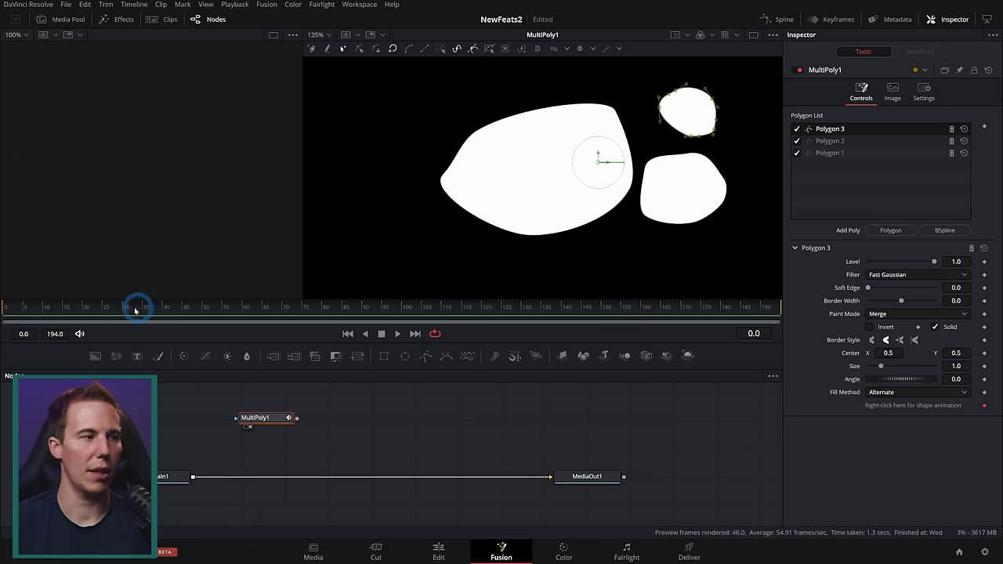
left_click(206, 310)
left_click_drag(662, 118, 385, 107)
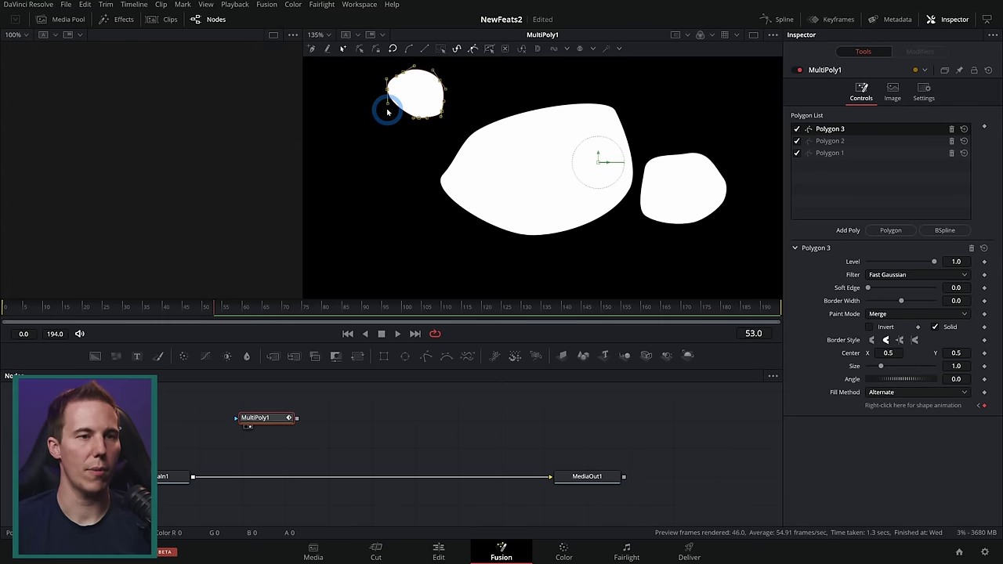
left_click(690, 154)
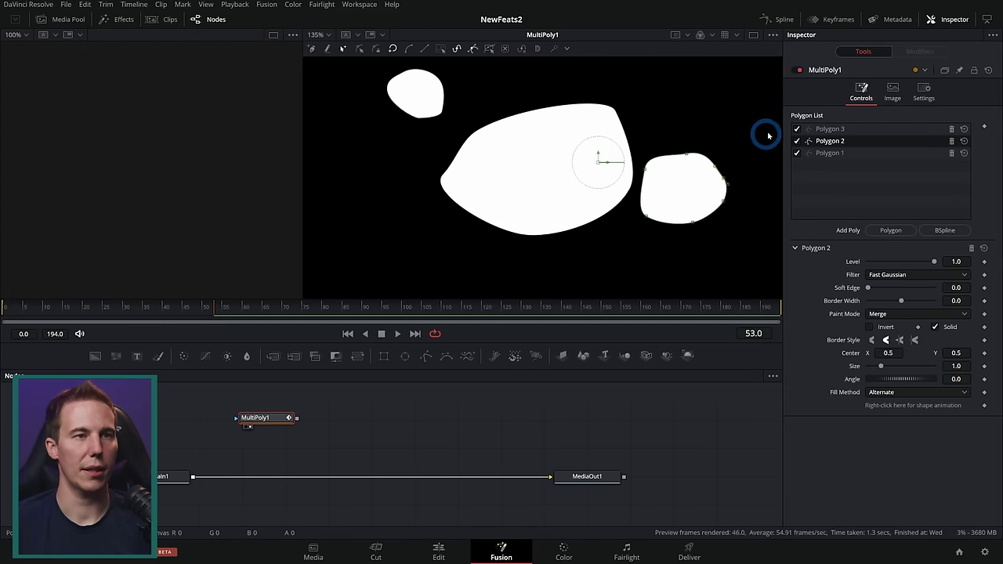
left_click_drag(652, 165, 376, 225)
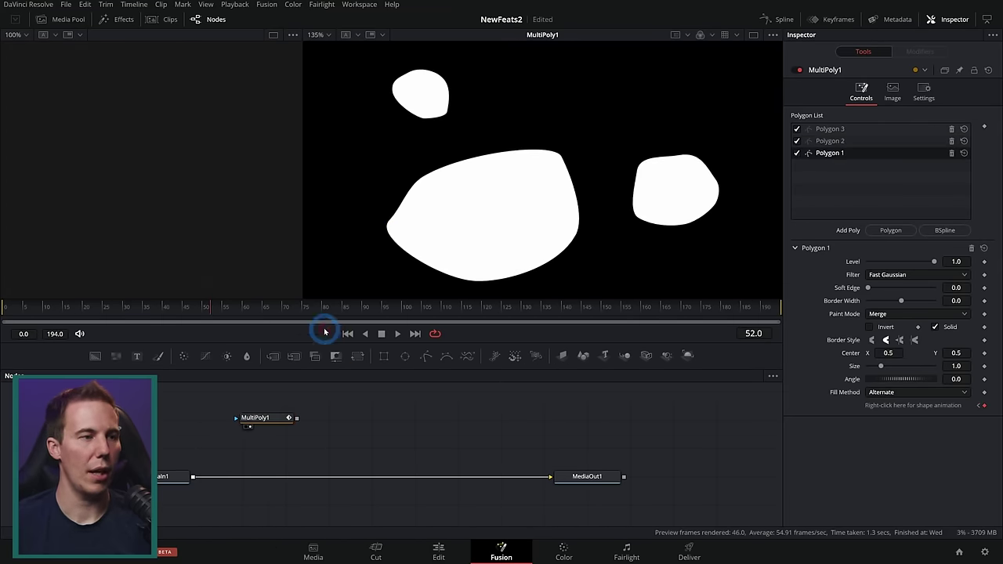
Play and scrub the animation over frames 26–49 to preview the shapes' motion.
left_click(348, 333)
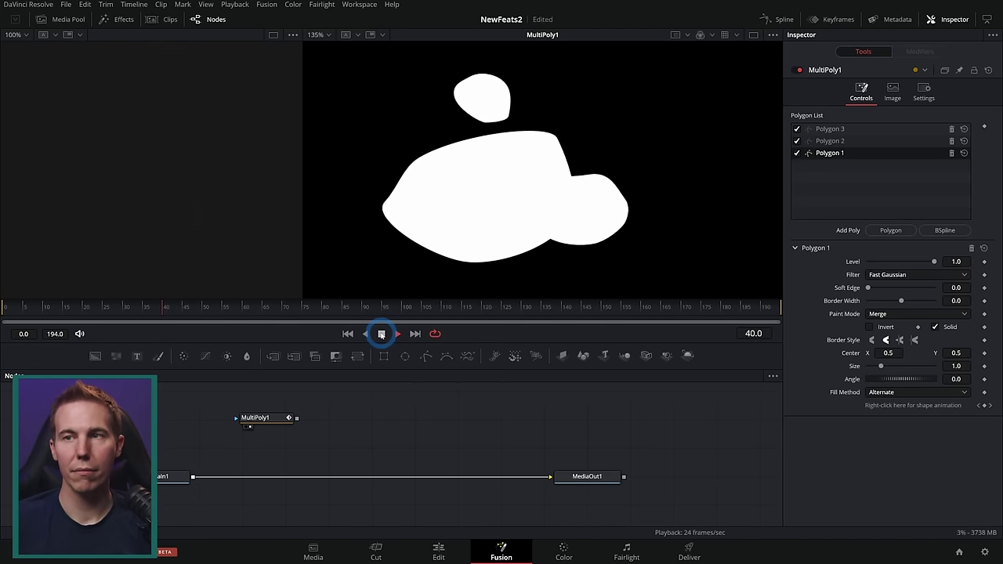
left_click(382, 333)
left_click_drag(190, 307, 109, 307)
left_click(254, 418)
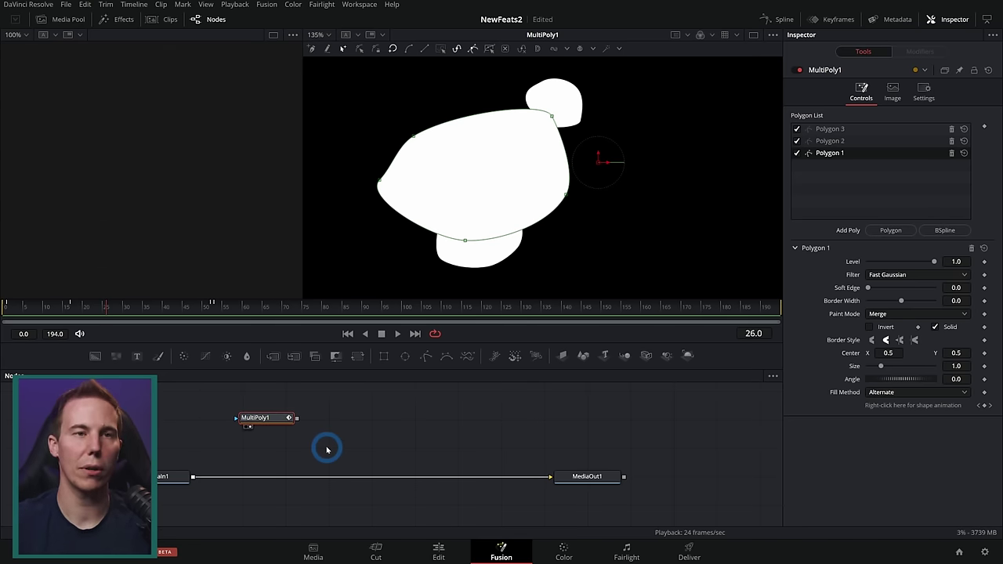
left_click_drag(117, 306, 180, 313)
Scrub the NewFeats_1A timeline from 01:00:06:07 past the Desert Sand clip's end and bring up its options.
left_click(550, 319)
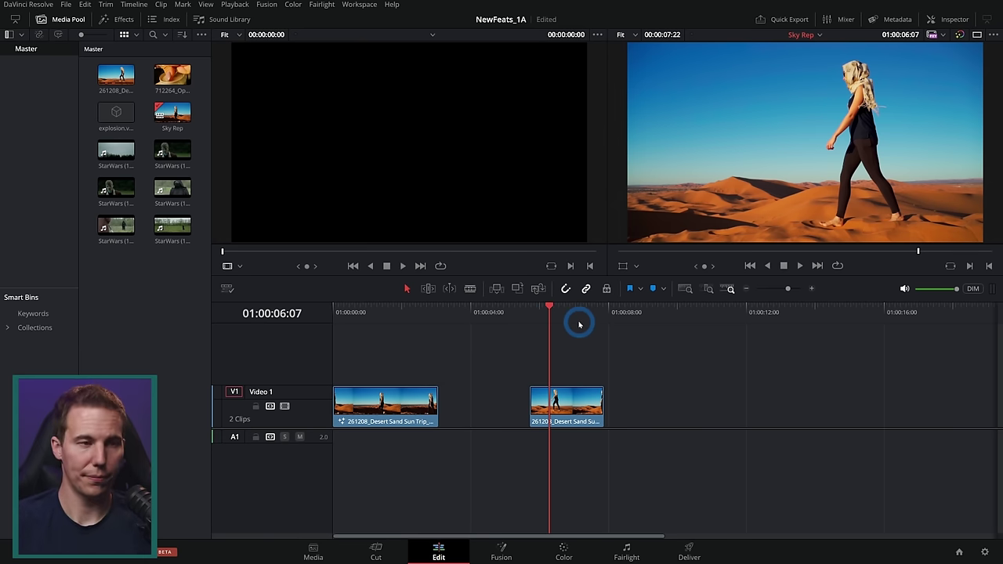
mouse_move(578, 325)
left_mouse_down()
mouse_move(541, 318)
mouse_move(615, 334)
mouse_move(549, 332)
mouse_move(577, 331)
mouse_move(565, 337)
left_mouse_up()
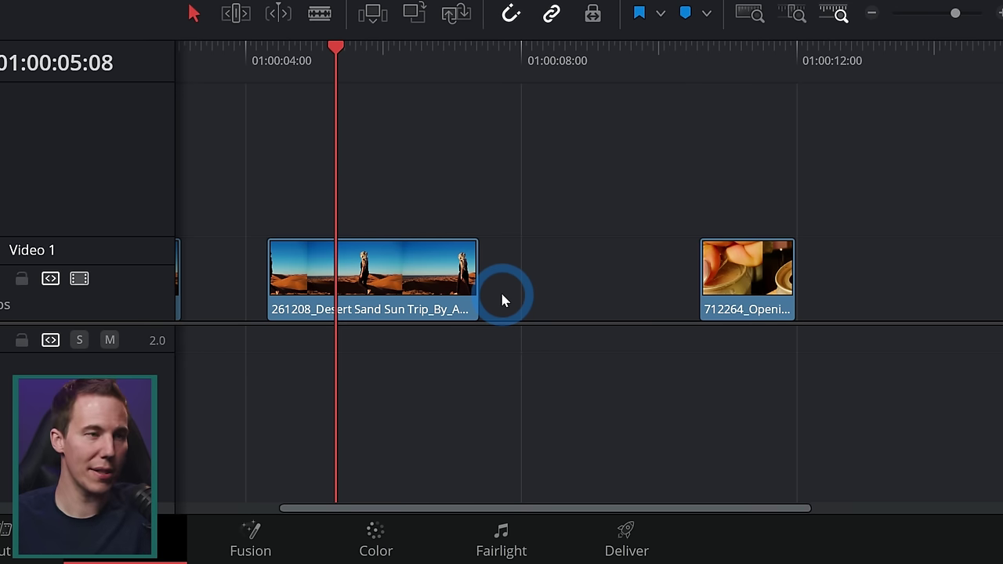
right_click(423, 280)
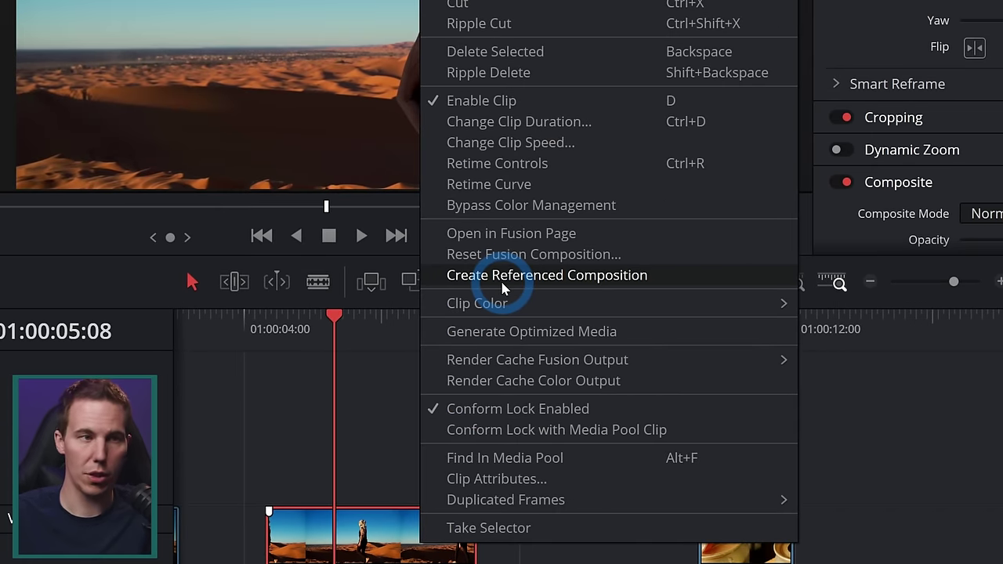
Make the Desert Sand clip a referenced composition named 'Camera Viewfinder' and select it in the Media Pool.
left_click(503, 275)
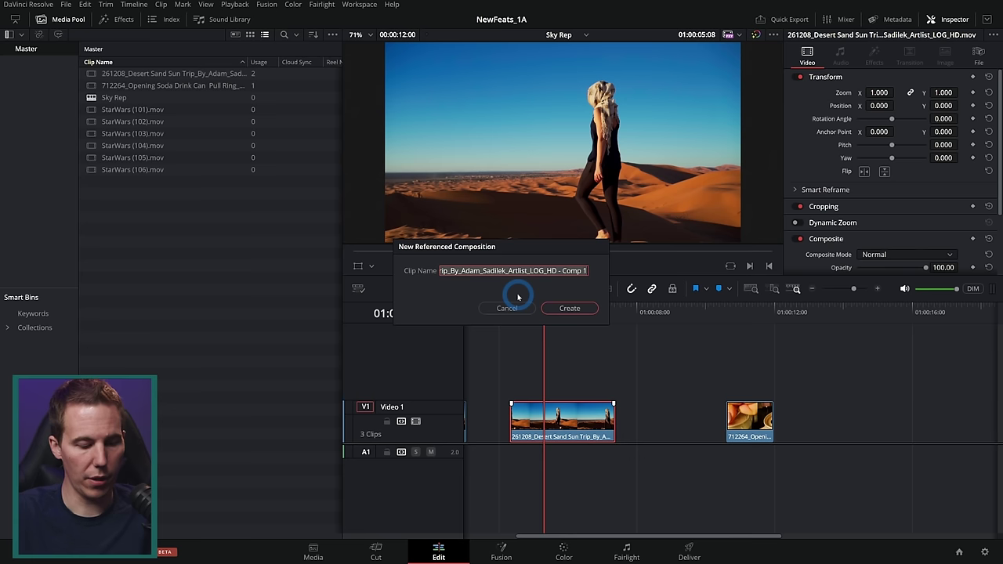
type("Cam")
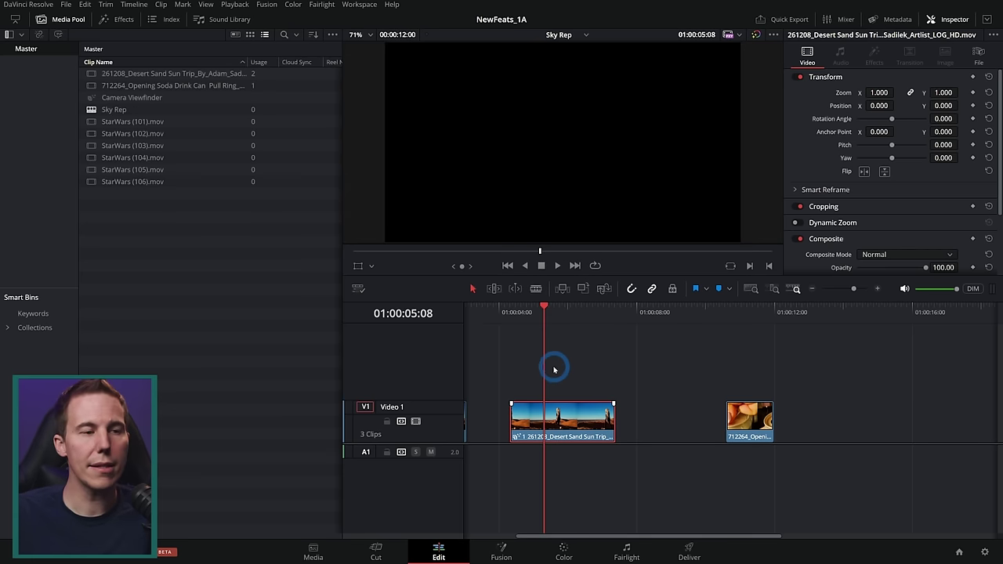
left_click(551, 309)
left_click(293, 236)
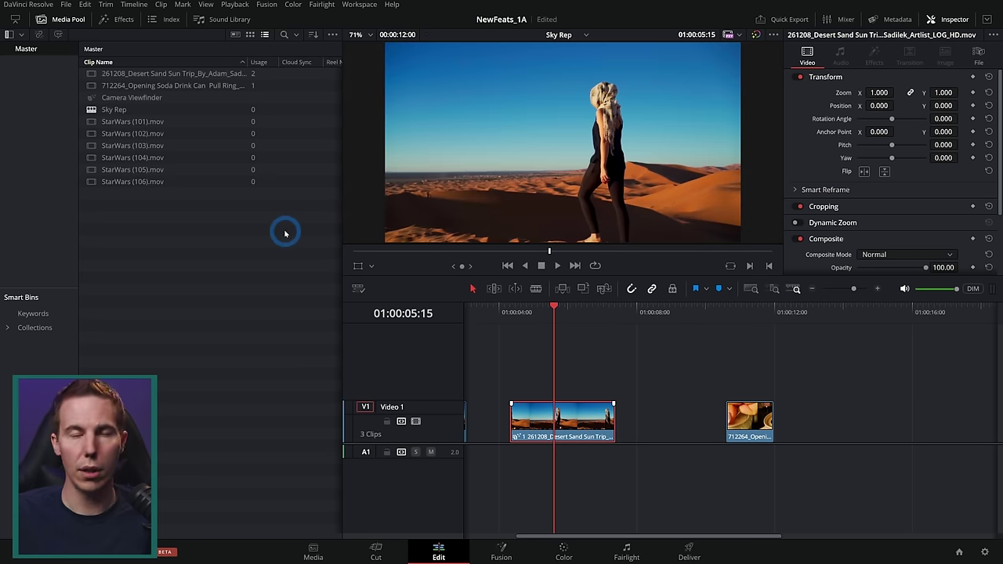
left_click(128, 98)
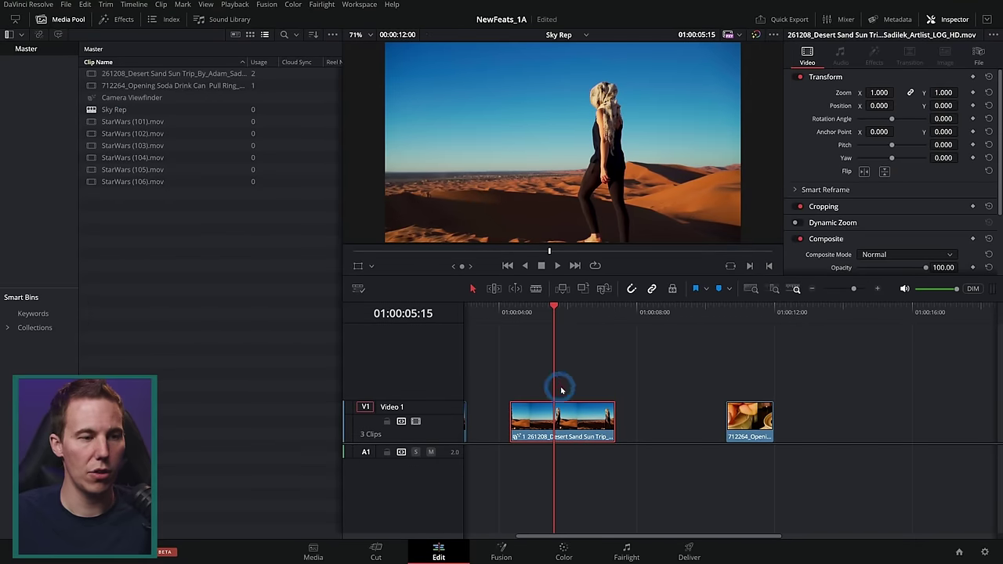
On the Fusion page, blur the desert clip by 19.7, masked to a small Ellipse.
left_click(506, 556)
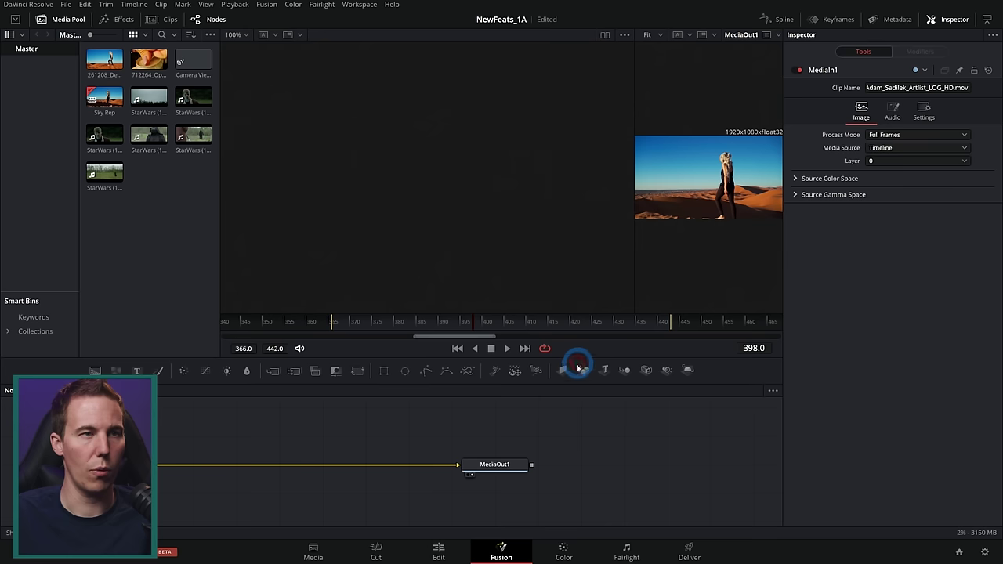
left_click_drag(633, 178, 392, 175)
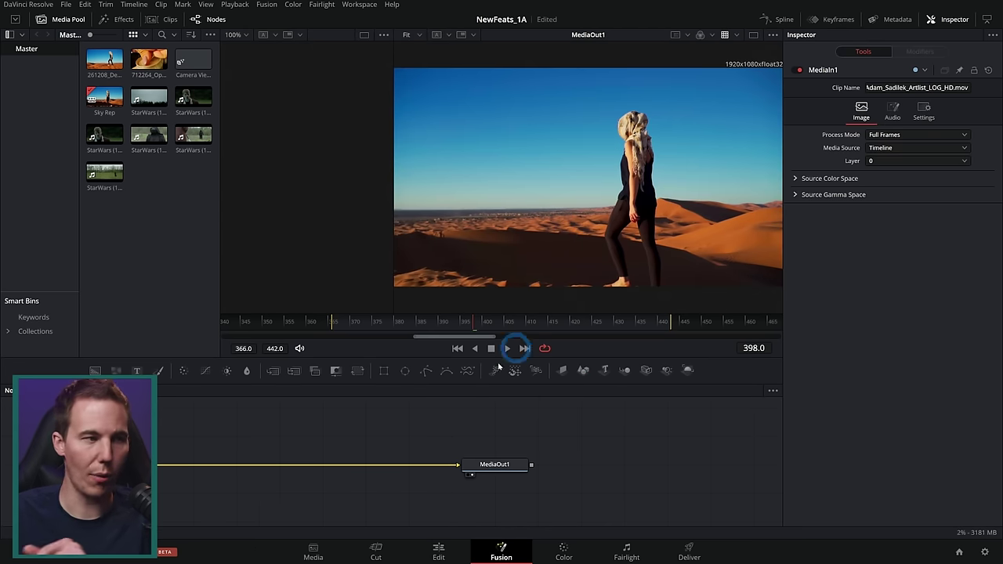
left_click(246, 370)
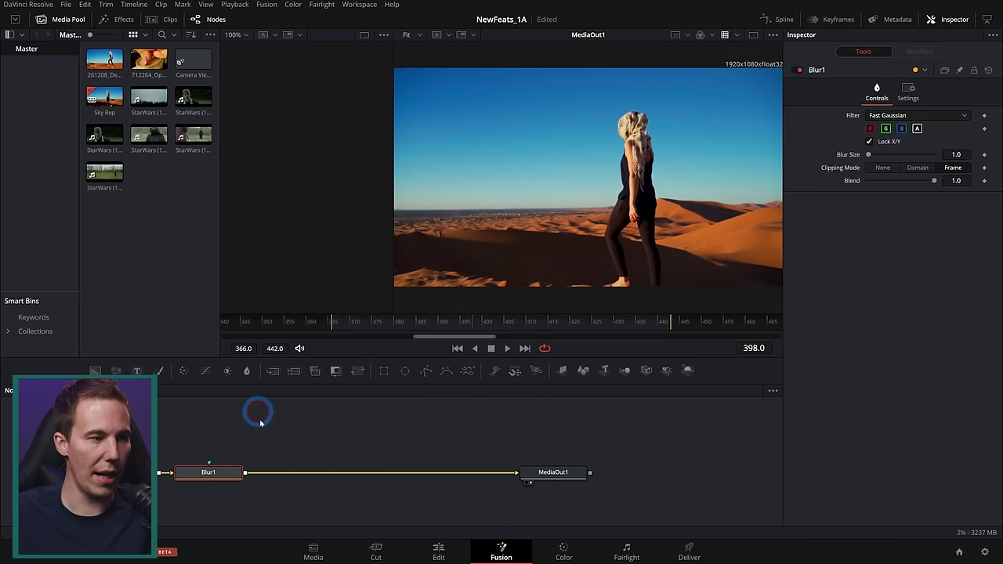
left_click(881, 155)
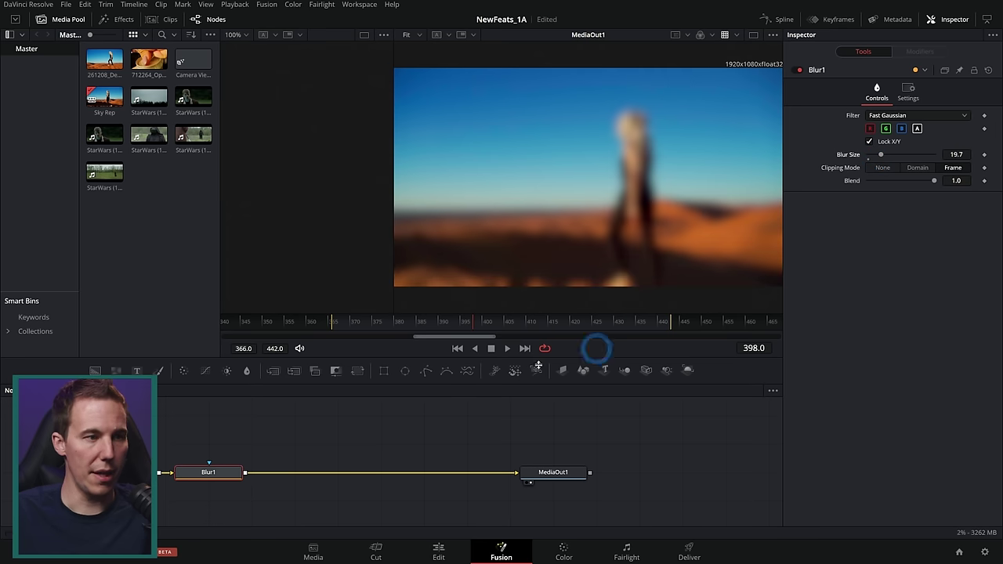
left_click(405, 372)
left_click_drag(231, 439, 217, 472)
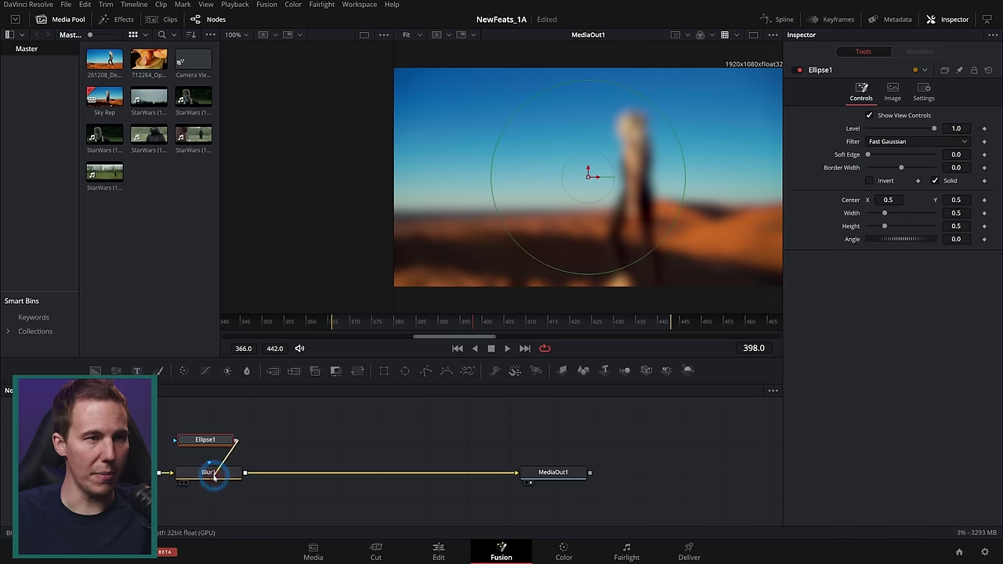
left_click_drag(671, 123, 615, 159)
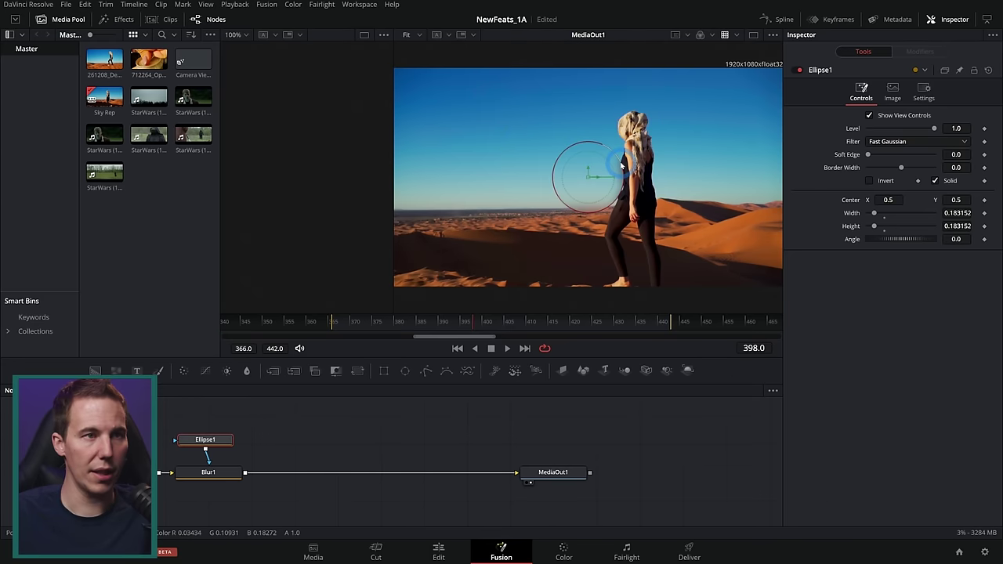
Merge a Background over it, masked by an inverted 0.9 Rectangle with 0.165 rounded corners.
left_click(261, 427)
left_click_drag(321, 420, 245, 473)
left_click_drag(298, 434, 305, 440)
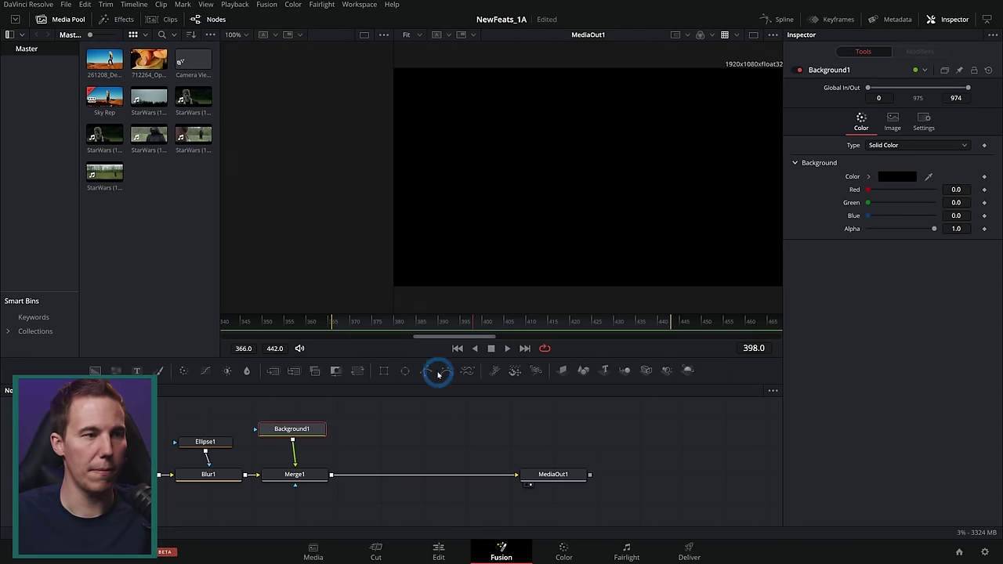
left_click(385, 371)
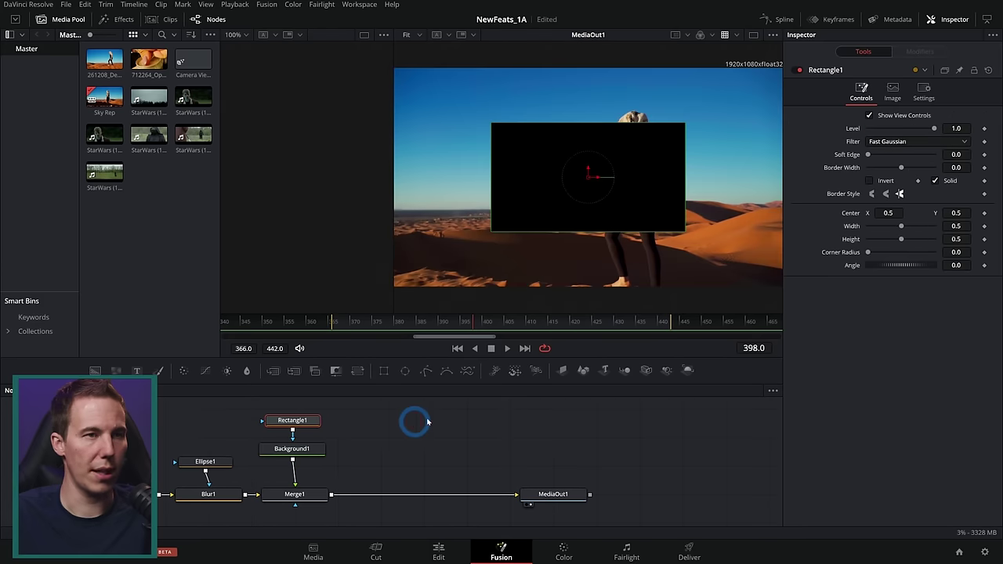
left_click(934, 227)
left_click(868, 180)
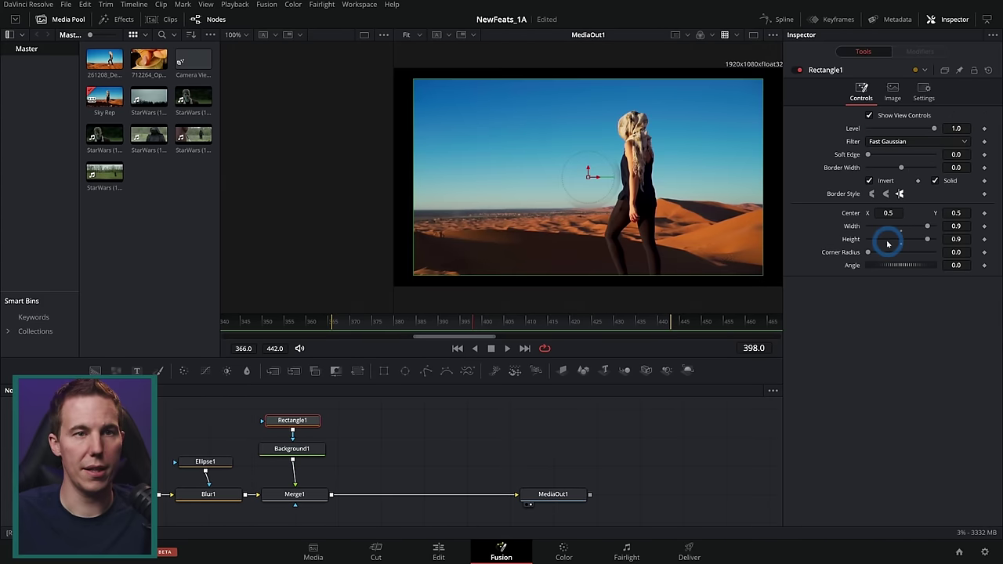
left_click_drag(870, 253, 882, 254)
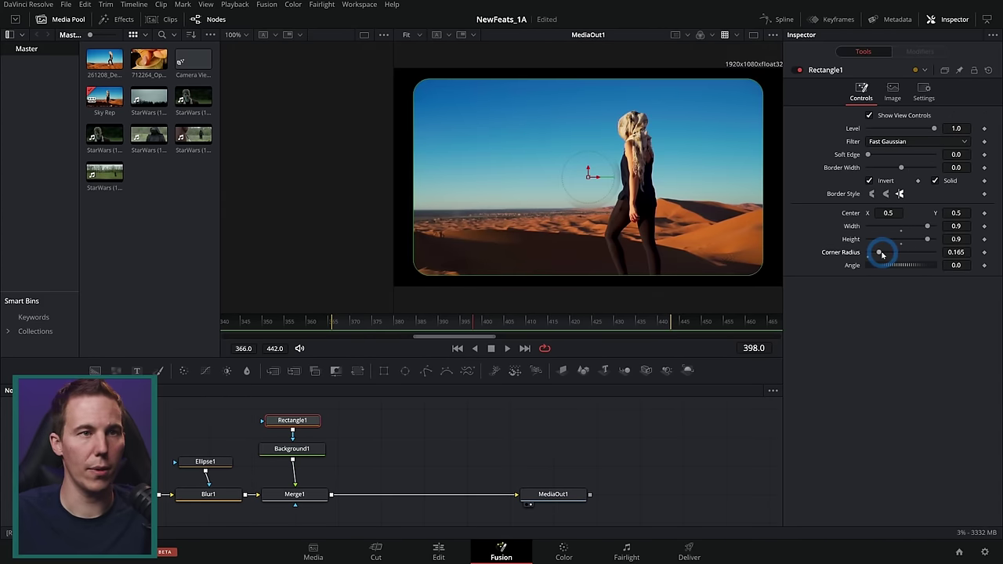
Add a tiny Ellipse2 centre dot to the rectangle mask and return to the Edit page.
left_click(405, 371)
left_click_drag(330, 423, 299, 449)
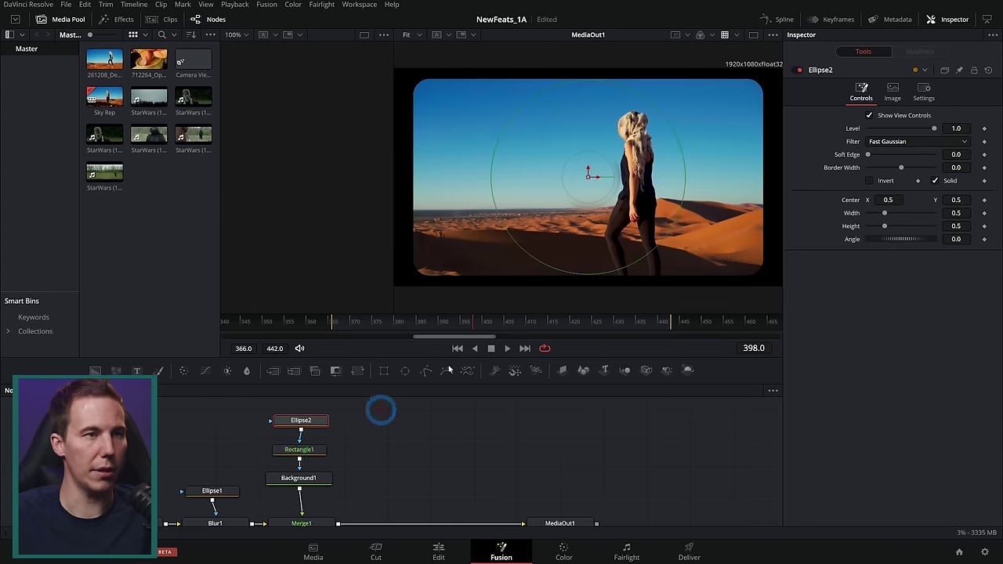
left_click_drag(657, 110, 588, 178)
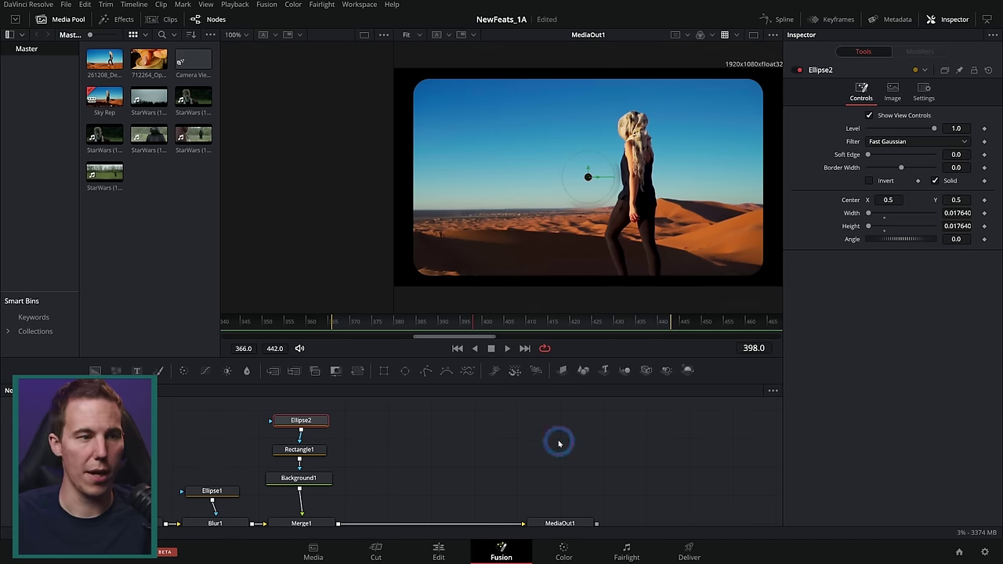
left_click(439, 551)
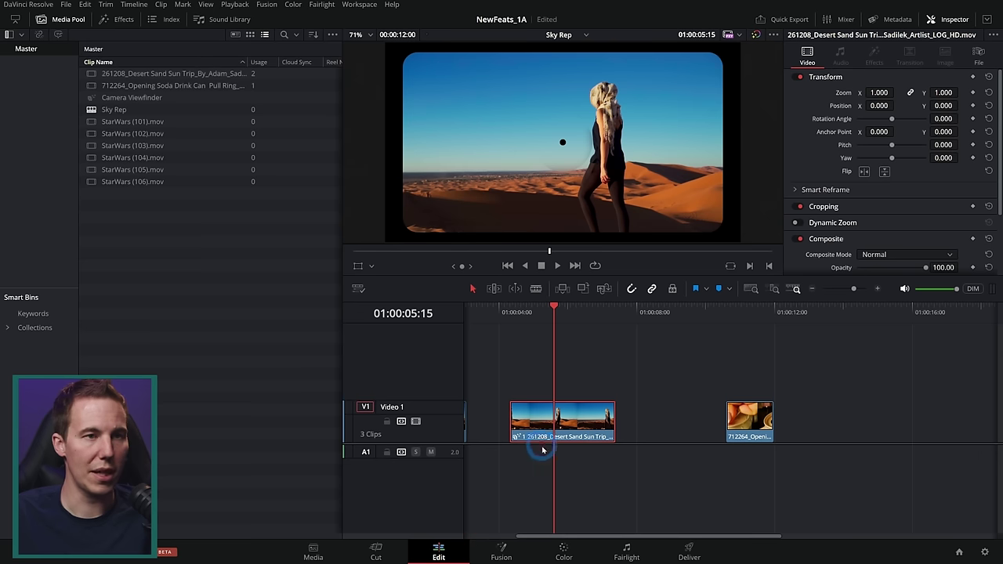
Link the soda can clip to Camera Viewfinder via Link to Referenced Composition, then scrub to compare both clips.
left_click(742, 311)
left_click(561, 312)
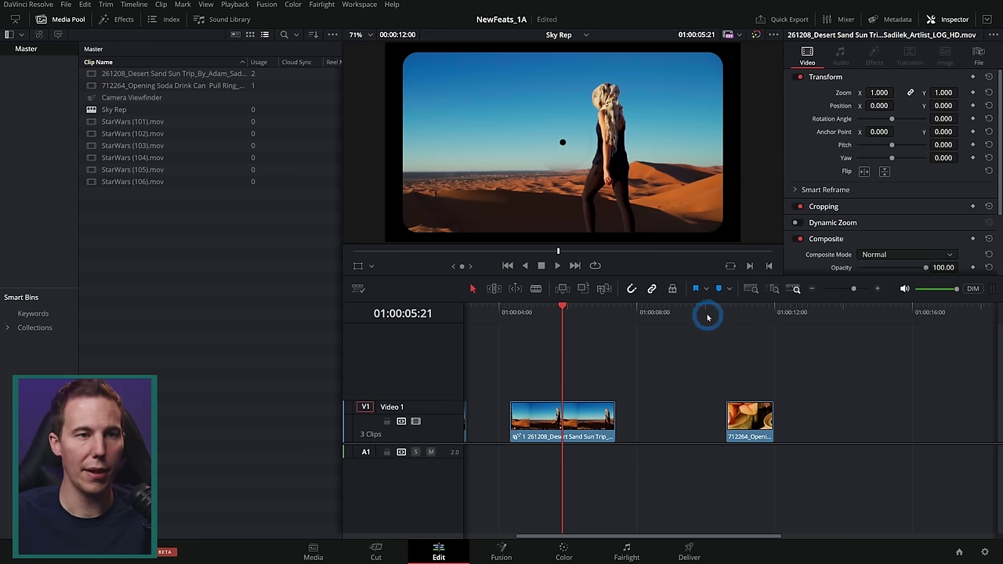
left_click(744, 337)
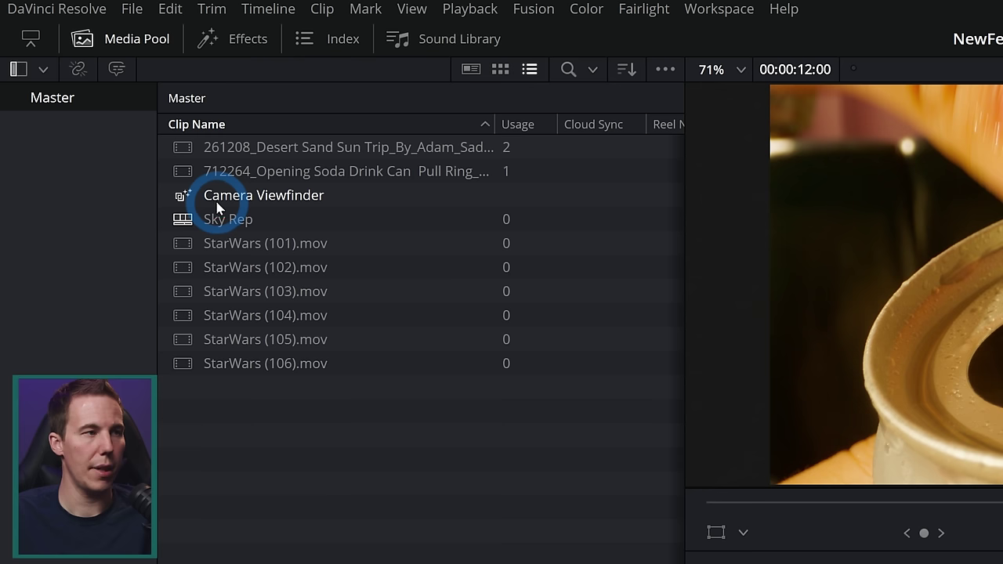
left_click(217, 204)
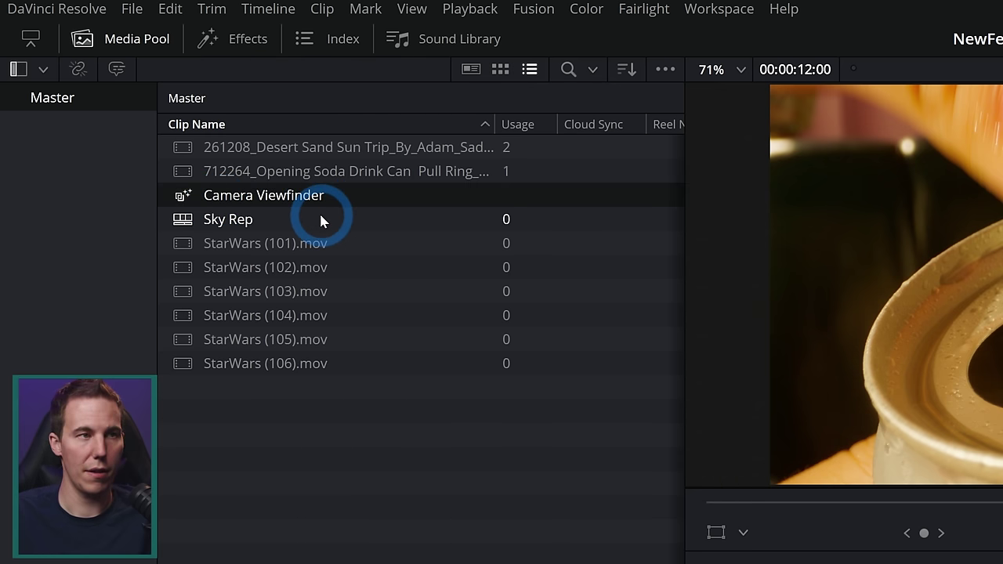
right_click(753, 411)
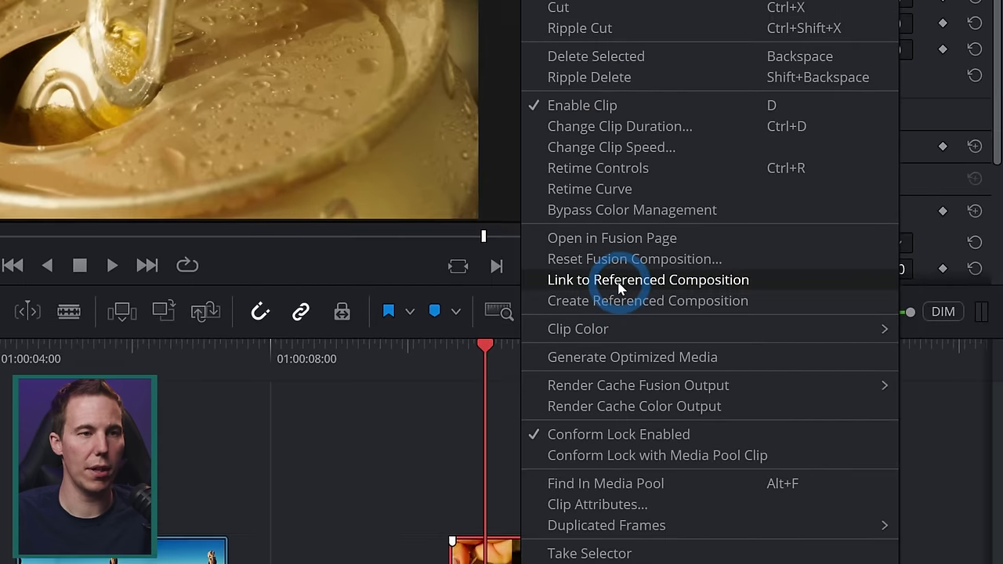
left_click(619, 289)
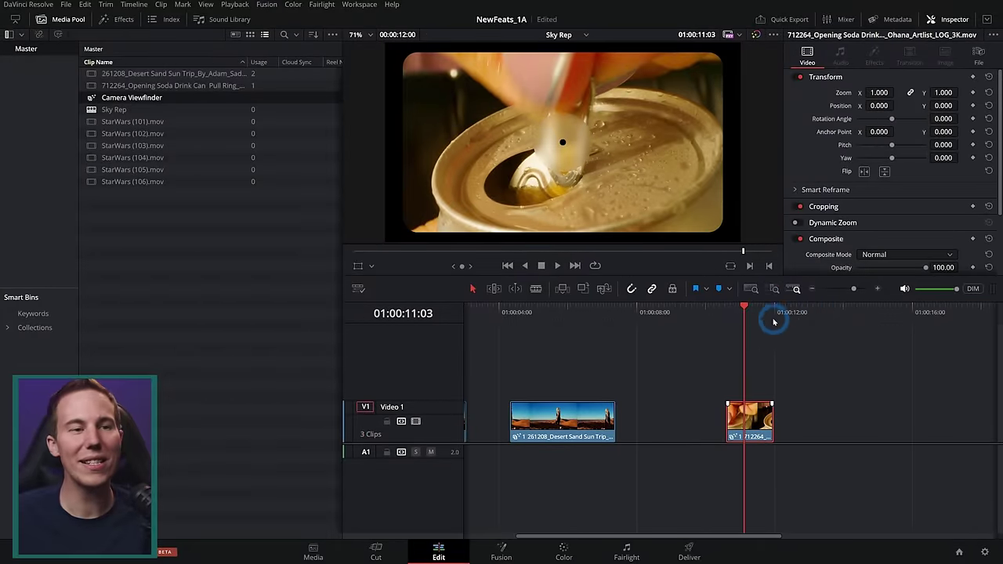
mouse_move(766, 313)
left_mouse_down()
mouse_move(750, 309)
mouse_move(757, 317)
left_mouse_up()
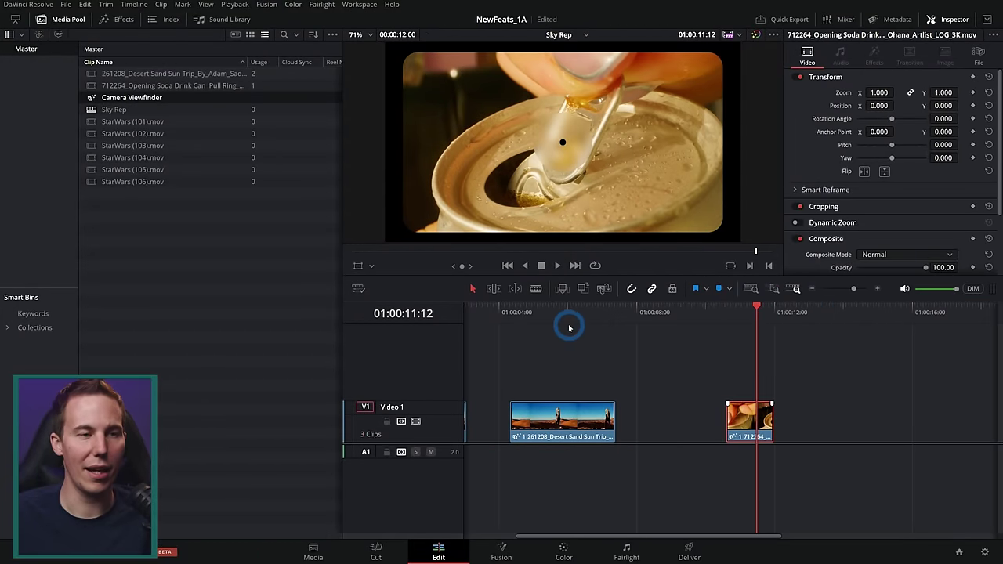
left_click_drag(569, 323, 743, 321)
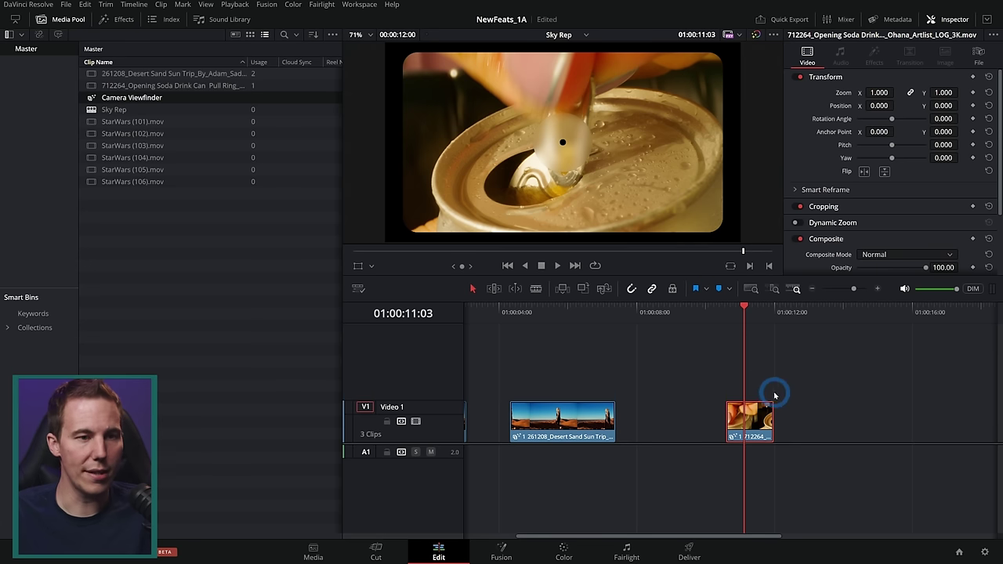
Set Background1's colour to white in the Camera Viewfinder composition.
left_click(501, 552)
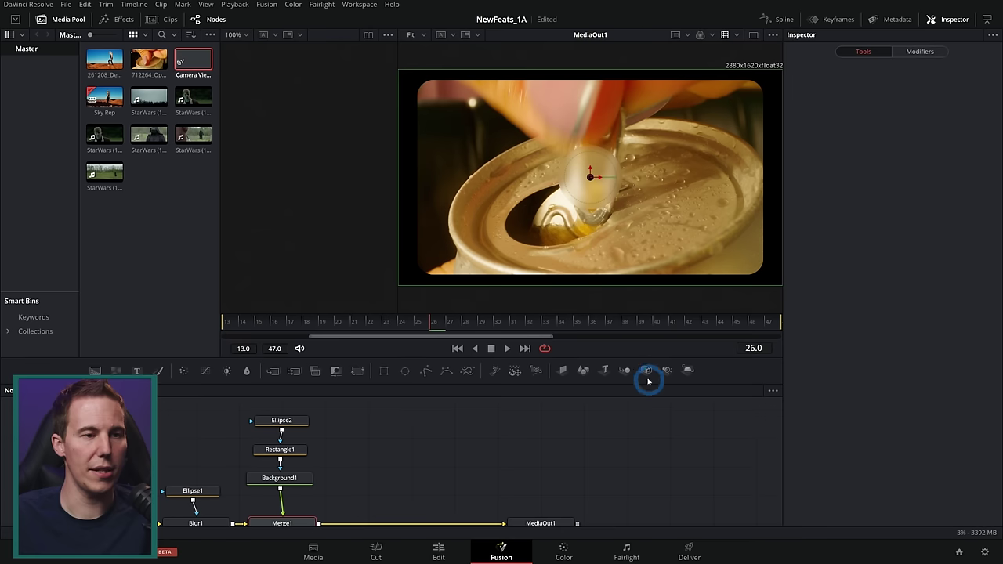
left_click(289, 478)
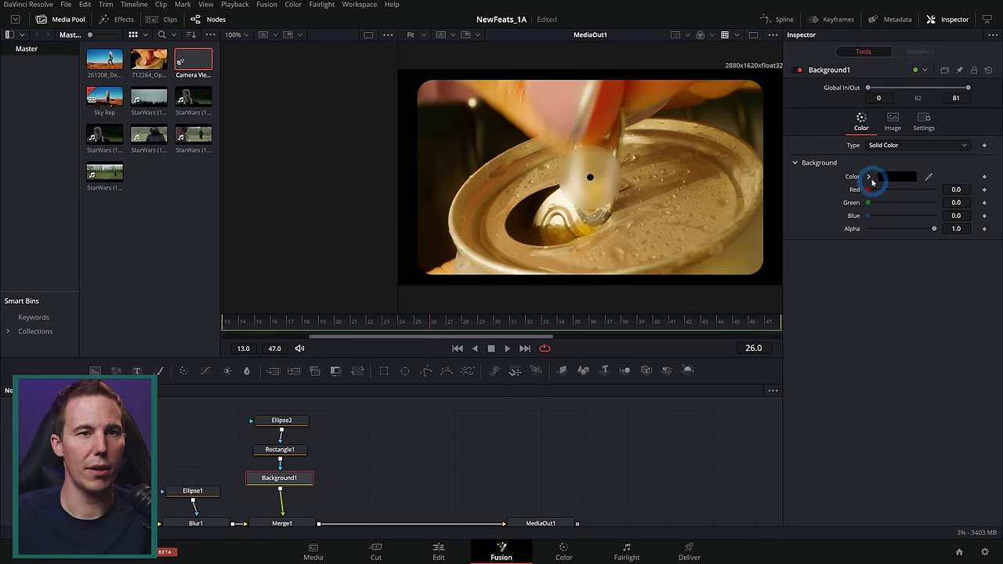
left_click(869, 178)
left_click_drag(881, 205, 813, 217)
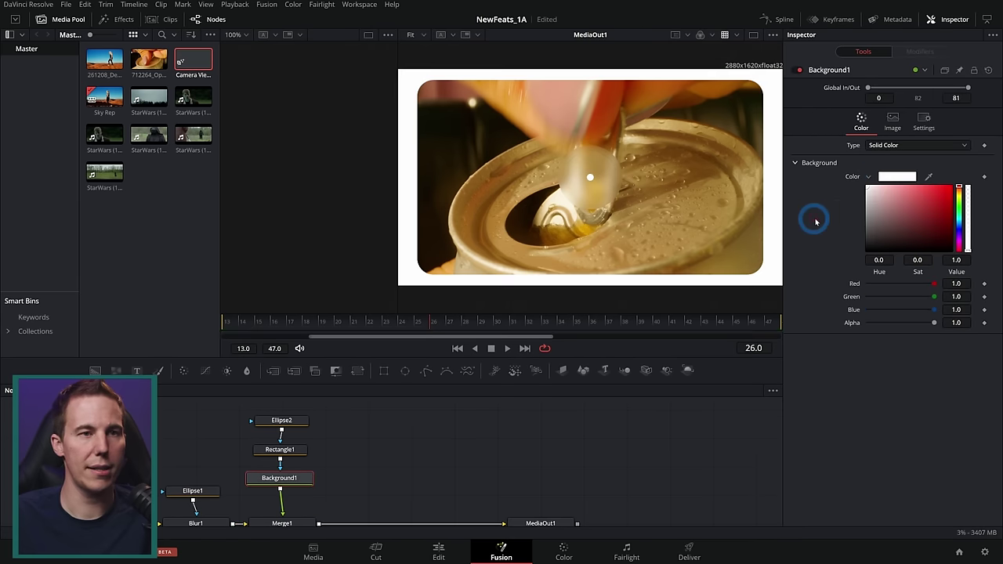
Back on the Edit page, check the white border and add StarWars (102).mov after the soda can clip.
left_click(439, 551)
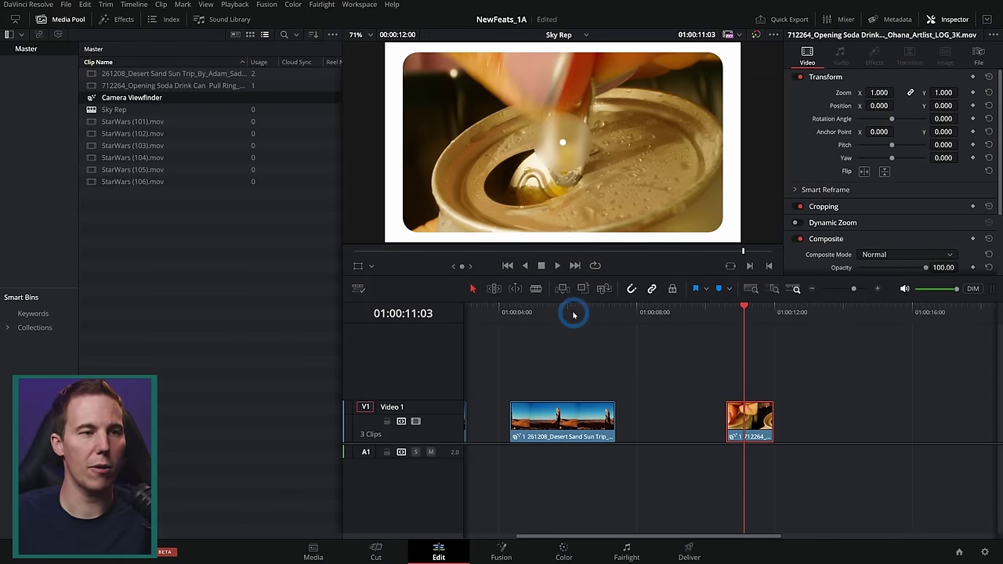
left_click(569, 313)
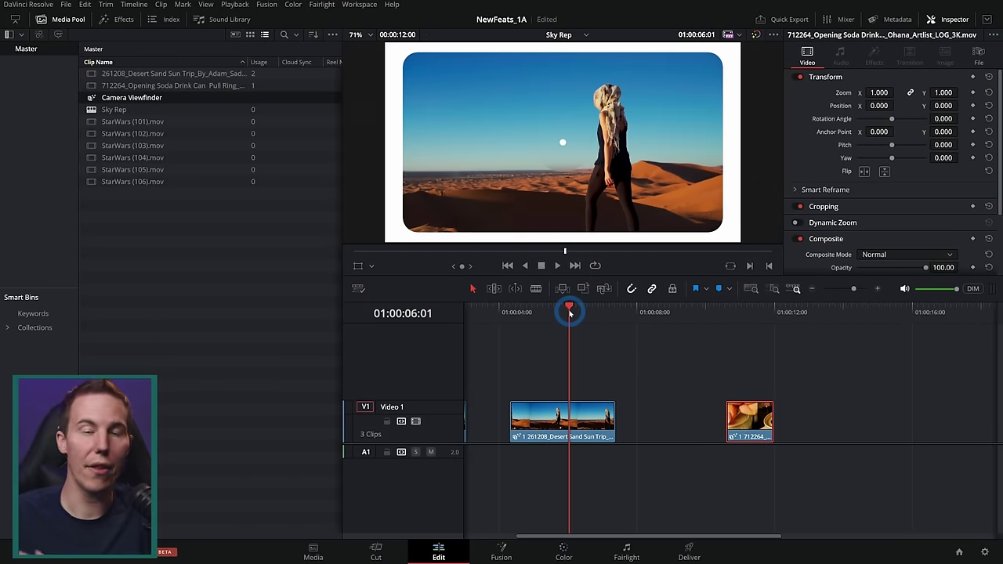
left_click_drag(230, 113, 233, 188)
left_click_drag(235, 134, 771, 416)
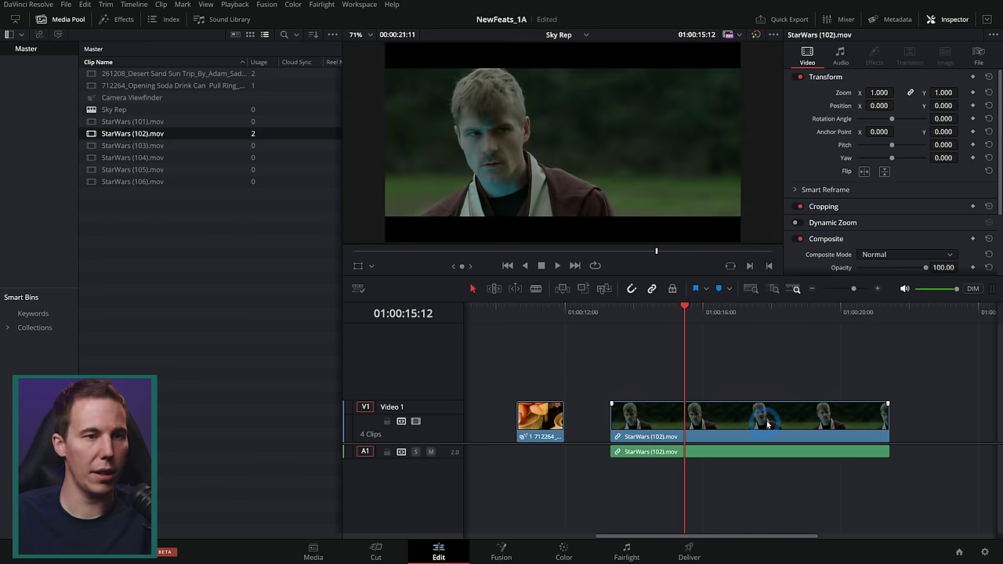
Link StarWars (102).mov on the timeline to the Camera Viewfinder referenced composition.
left_click(132, 98)
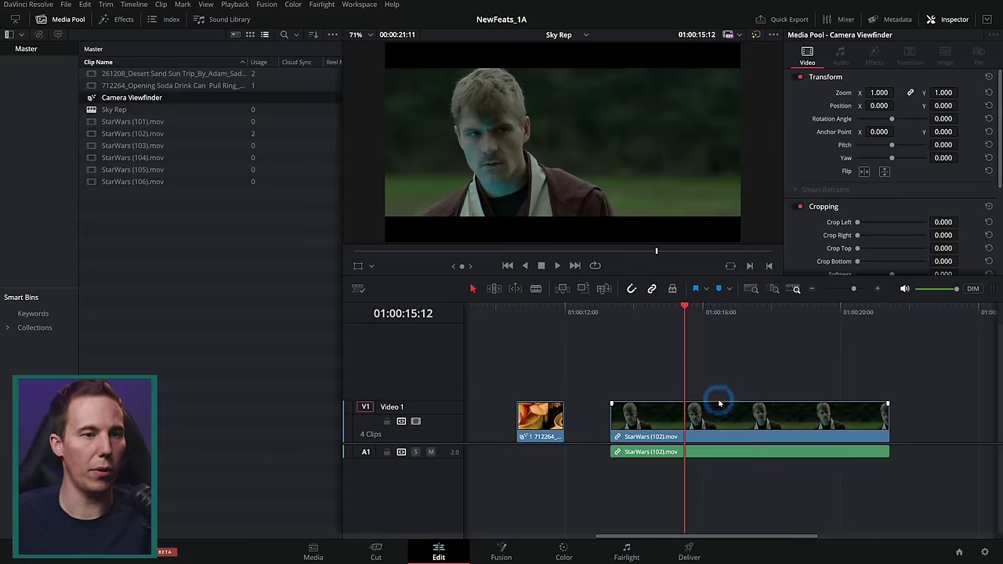
left_click(725, 415)
right_click(730, 414)
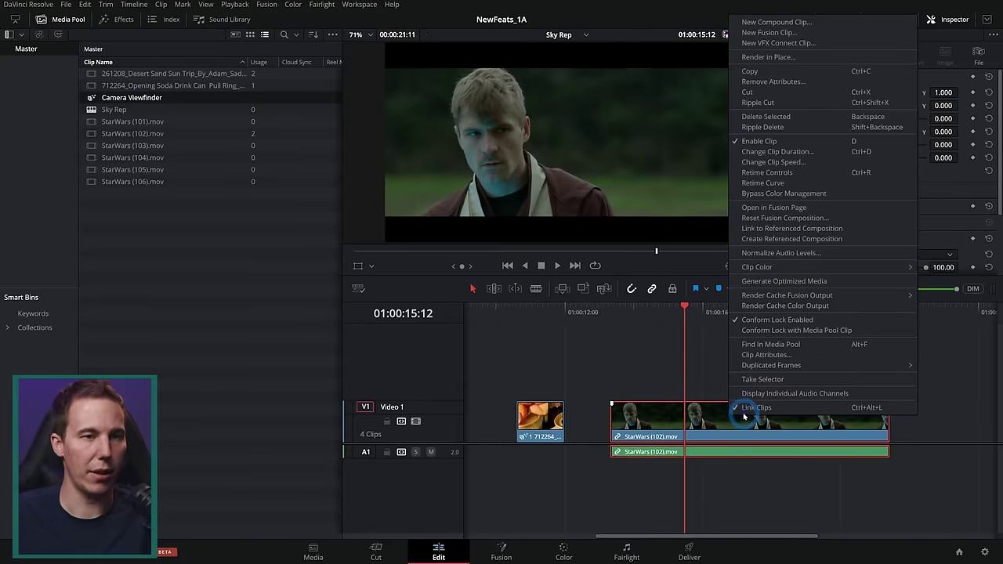
left_click(756, 228)
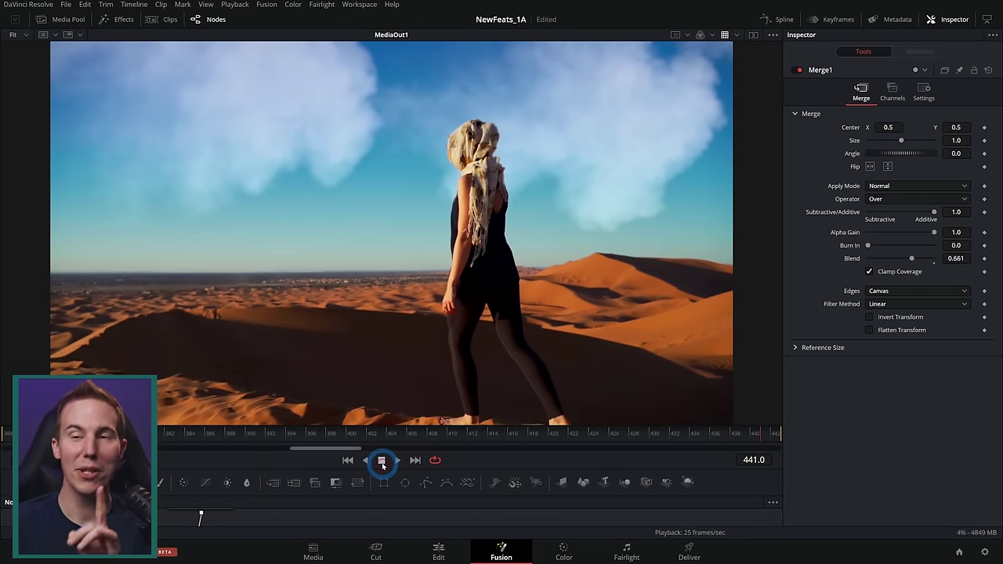
Stop playback, scrub the shot, and set uVolume1_1_2's Transform Rotation Y to 146.
left_click(382, 463)
left_click_drag(358, 434, 624, 436)
left_click_drag(486, 494, 502, 454)
left_click(892, 92)
mouse_move(896, 212)
left_mouse_down()
mouse_move(864, 214)
mouse_move(898, 216)
left_mouse_up()
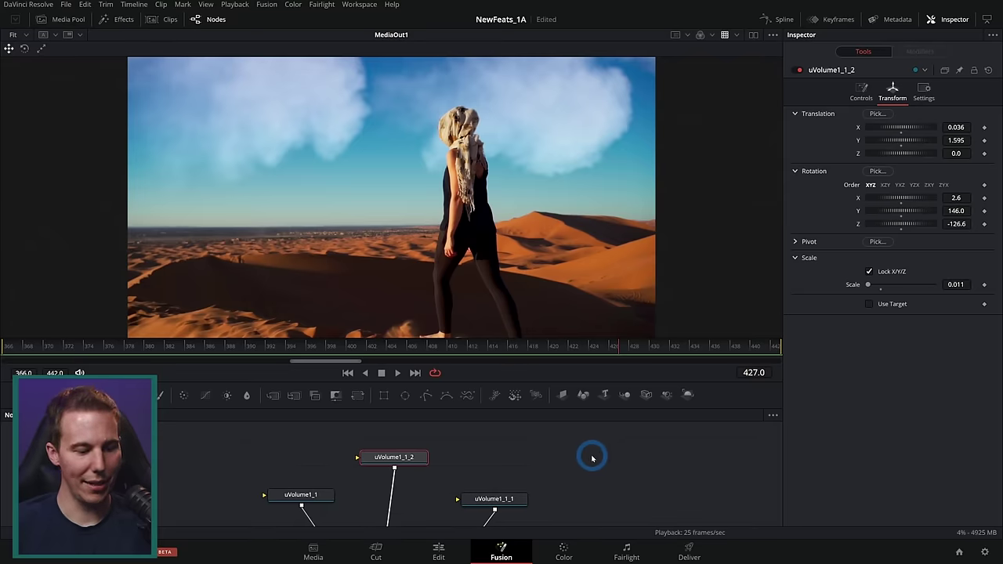
View uVolume1_1_2 alone in 3D, orbit it, and browse to its explosion.vdb volume file.
key("1")
left_click_drag(575, 211, 760, 151)
left_click(423, 460)
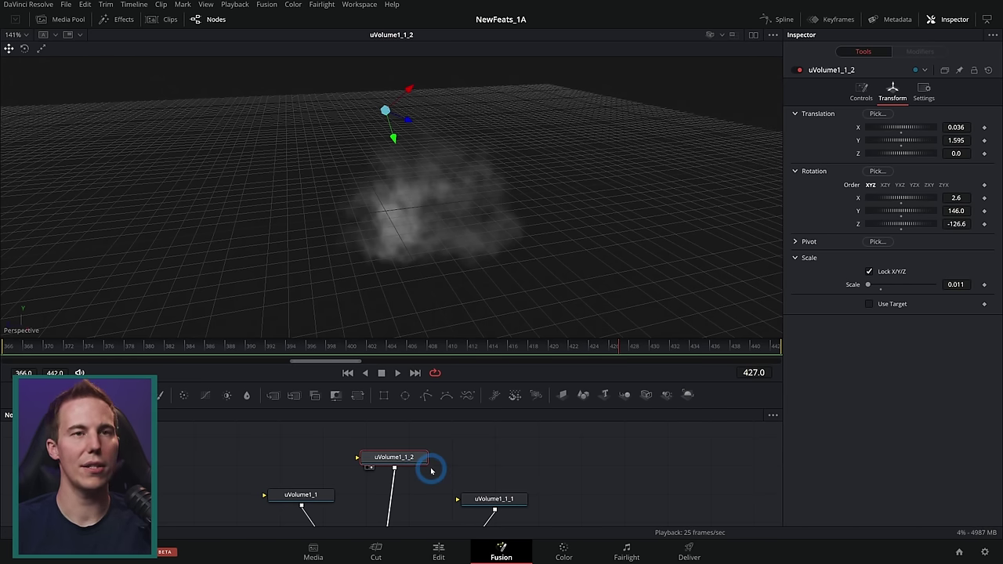
left_click(861, 92)
left_click(889, 128)
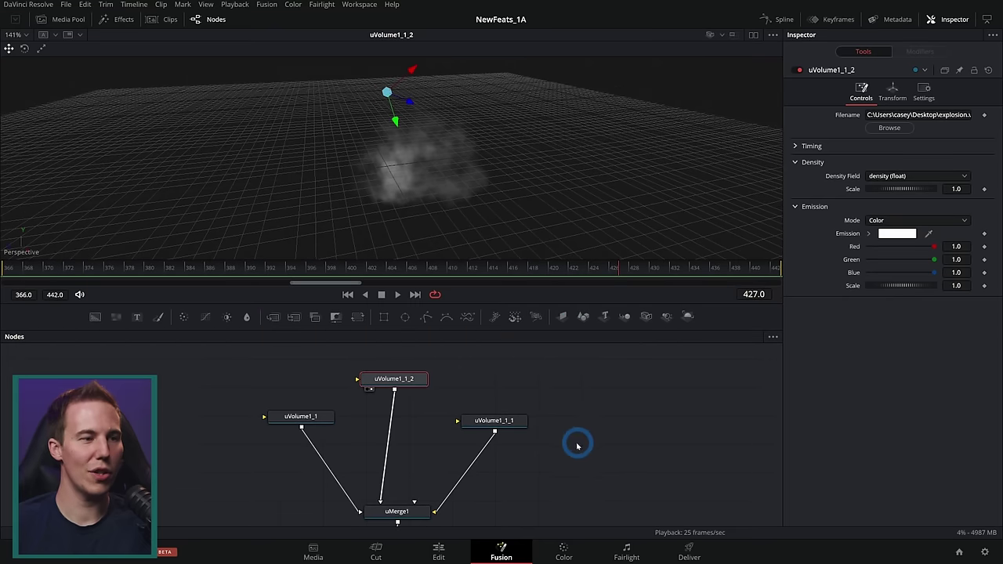
left_click_drag(575, 441, 592, 389)
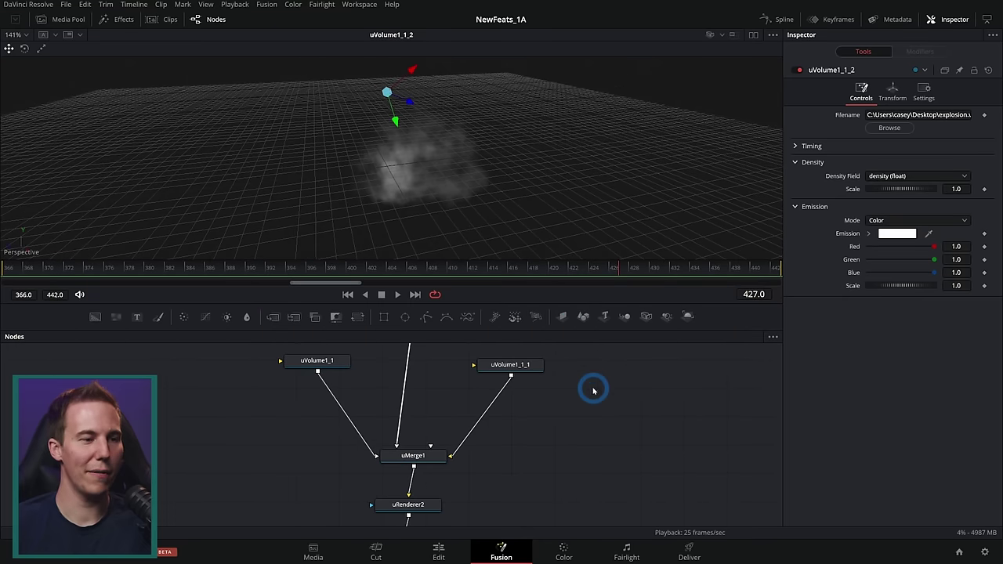
View the combined clouds in uMerge1, then set uVolume1_1's Rotation Y to -120.
left_click(441, 456)
left_click_drag(441, 456, 692, 198)
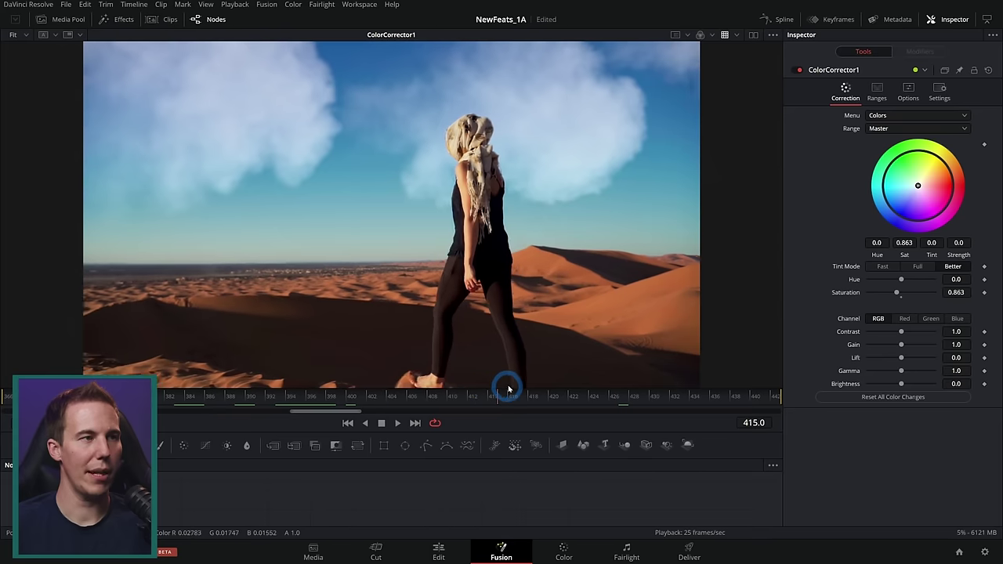
left_click_drag(347, 491, 459, 496)
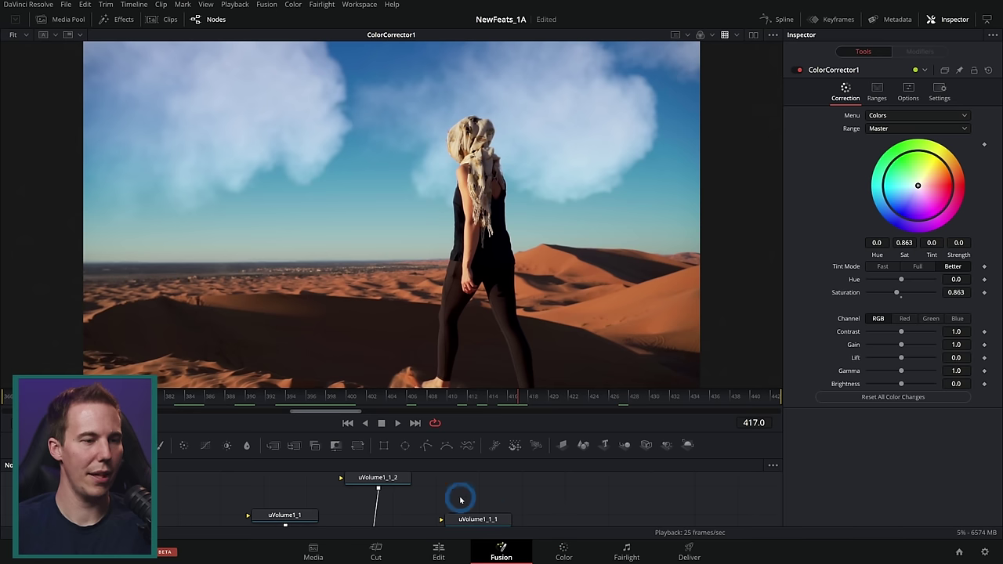
left_click(376, 477)
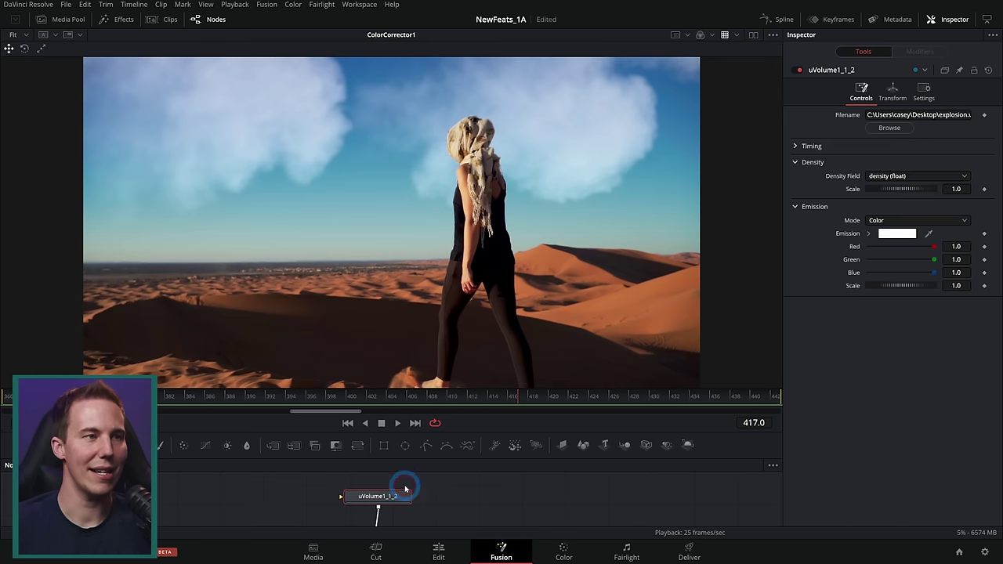
left_click(892, 93)
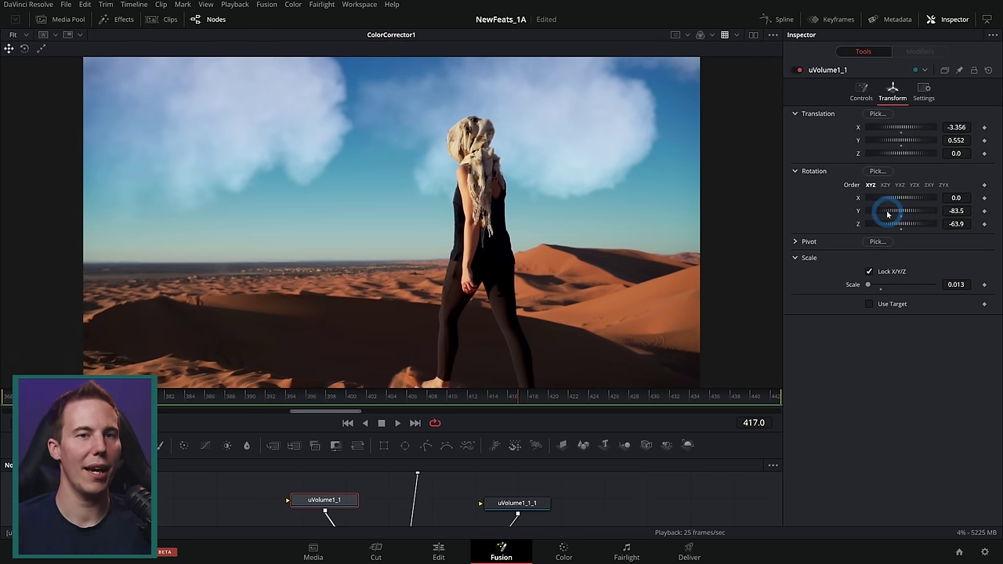
left_click_drag(888, 213, 732, 253)
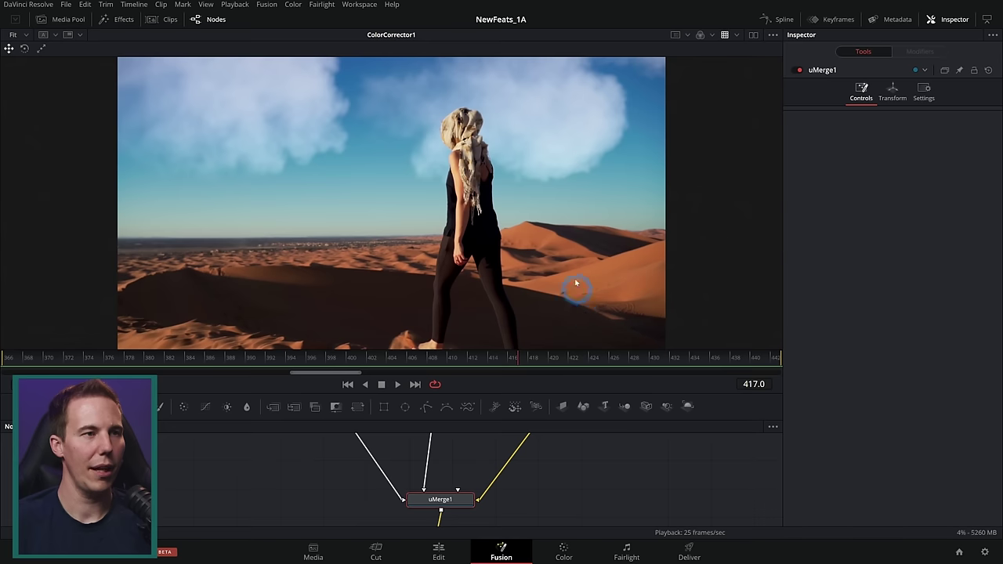
View uRenderer2 to check its 2500x1920 render size, then view PlanarTracker1's desert shot.
key("1")
left_click_drag(558, 495, 477, 447)
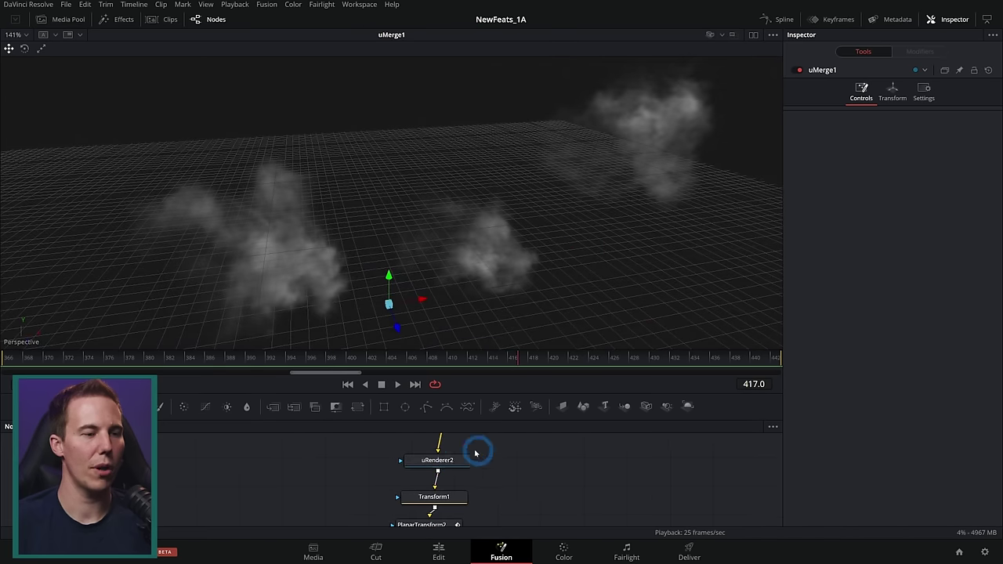
left_click(459, 460)
key("1")
left_click_drag(525, 118, 548, 195)
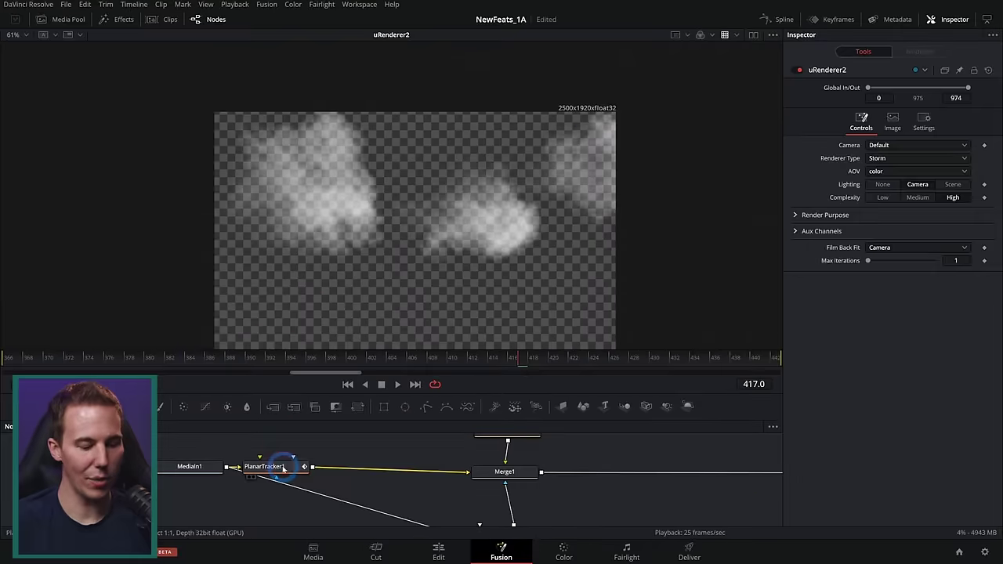
left_click(283, 467)
key("1")
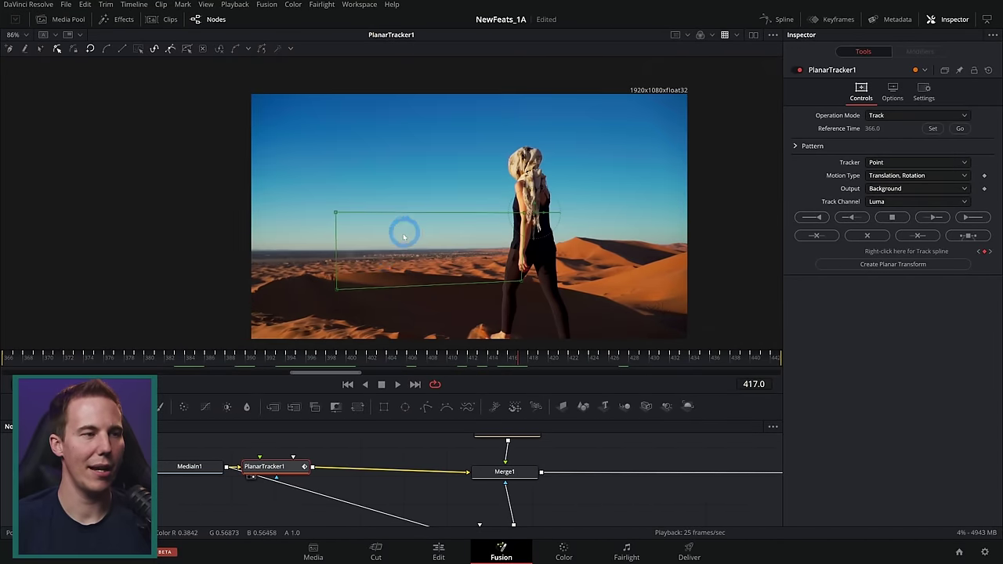
Scrub forward from frame 375 through the tracked desert shot.
left_click(109, 362)
left_click_drag(109, 362, 206, 358)
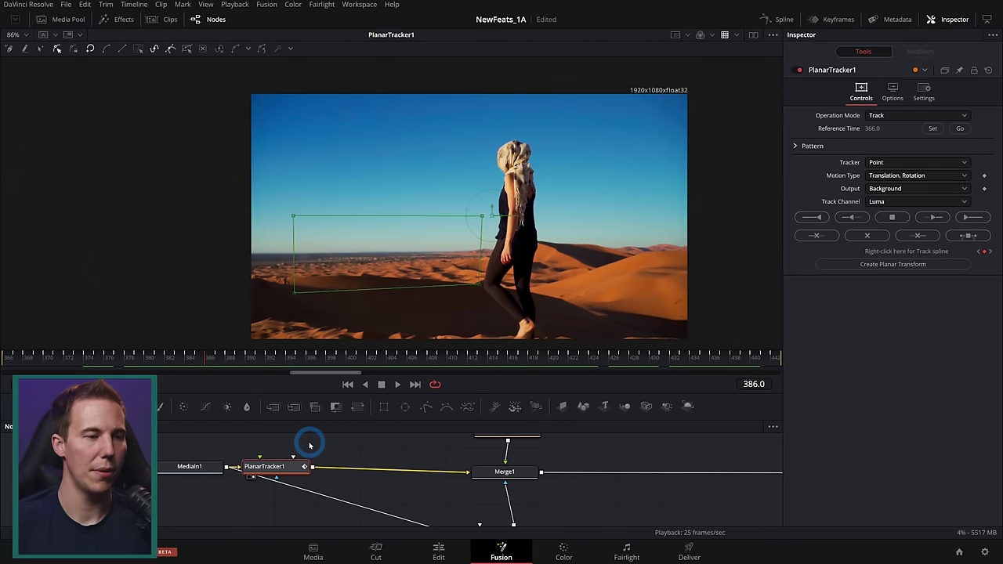
scroll(544, 506, "up", 4)
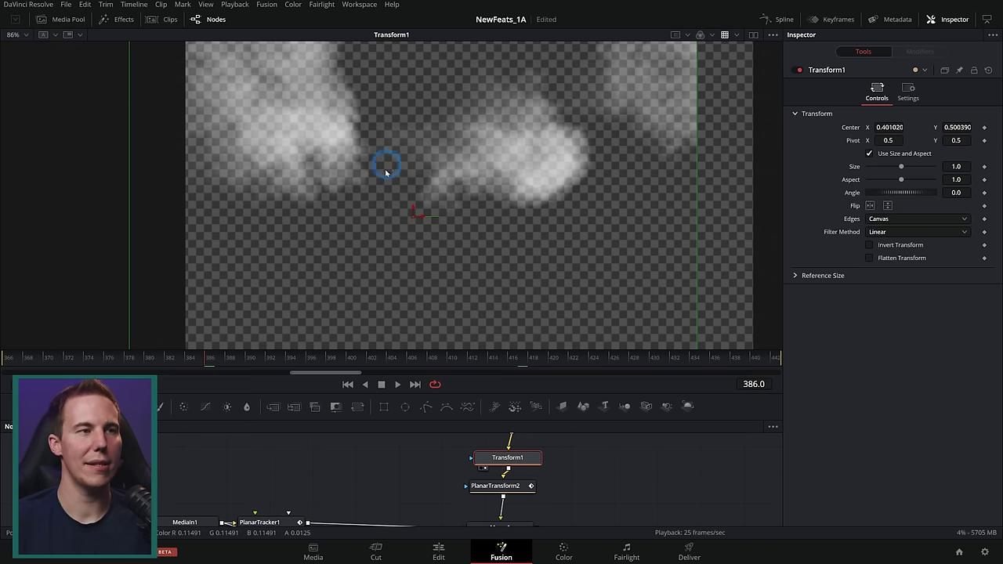
Select PlanarTransform2 and Transform1, and show Transform1's output in the zoomed viewer.
left_click(514, 491)
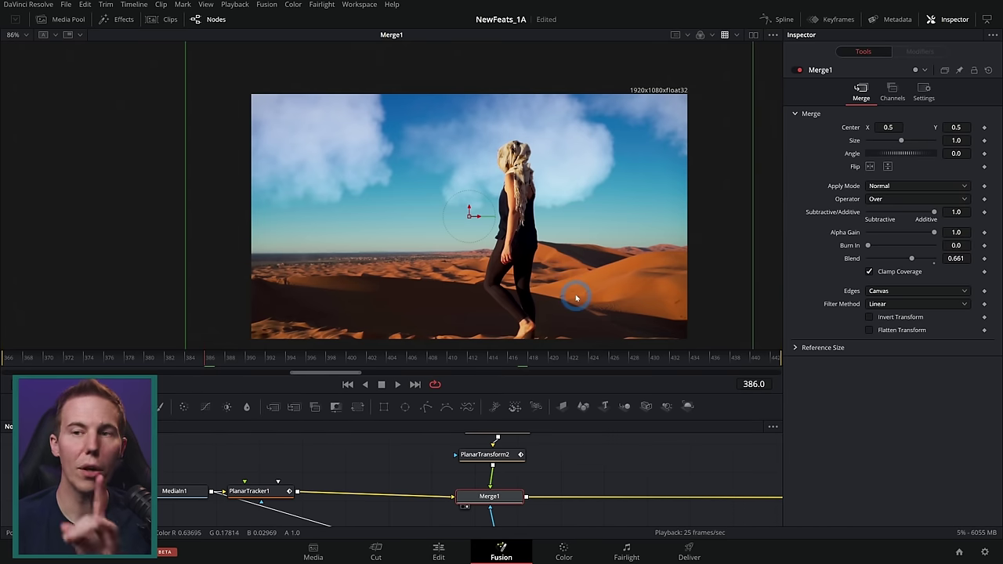
scroll(521, 434, "up", 2)
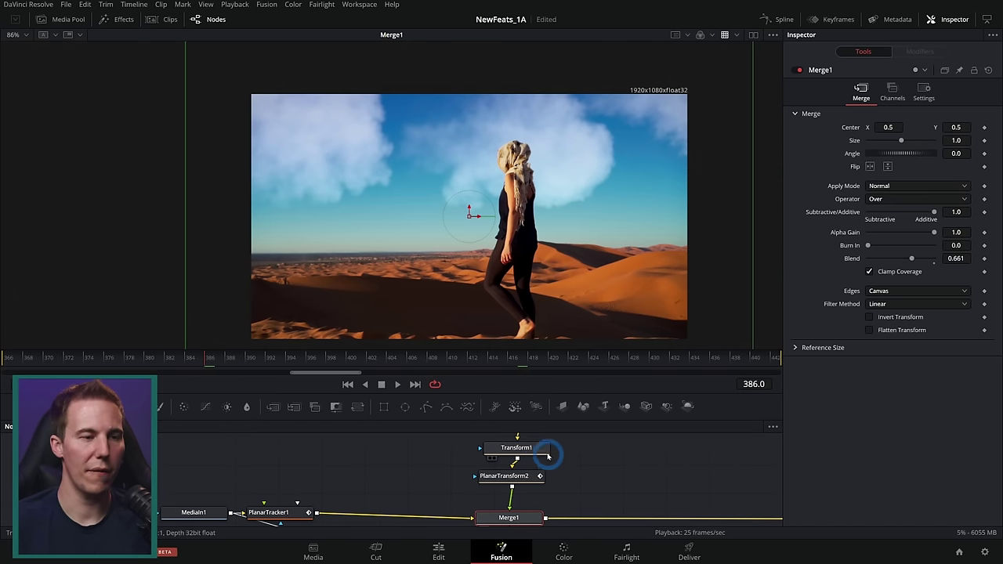
left_click(549, 459)
key("1")
scroll(462, 142, "up", 1)
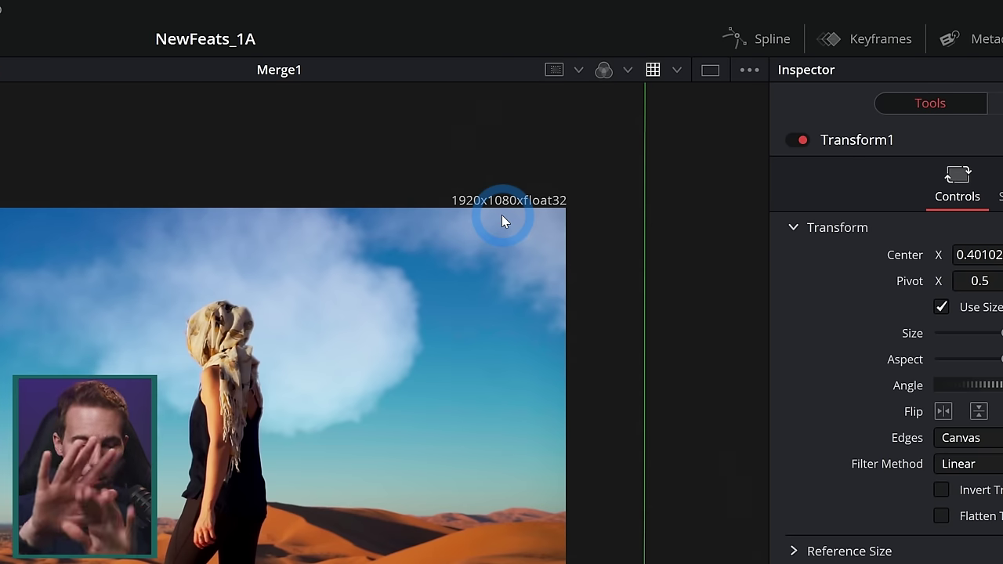
Play the composite from its first frame, scrub to check the track, then view uRenderer2's clouds.
left_click(458, 491)
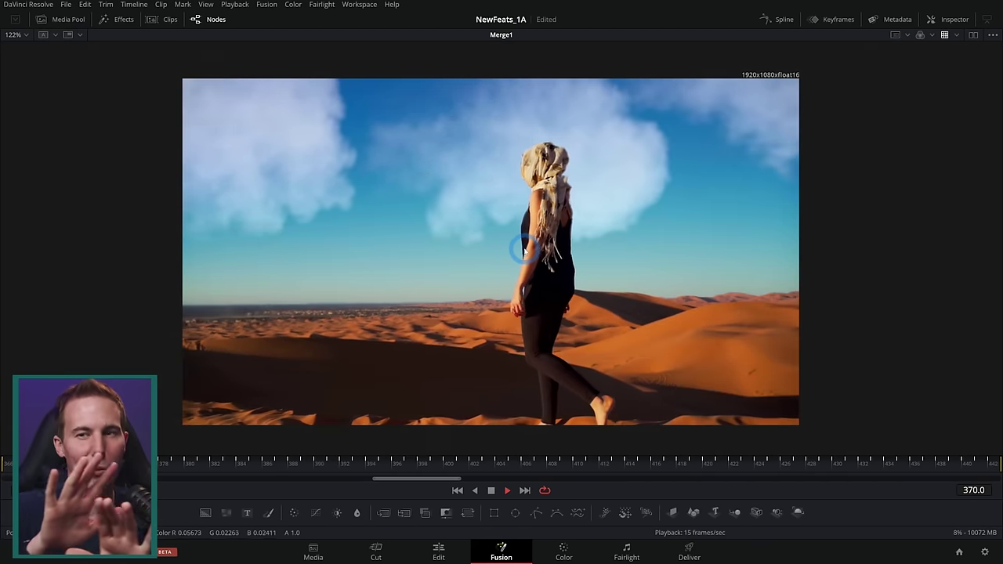
left_click(491, 490)
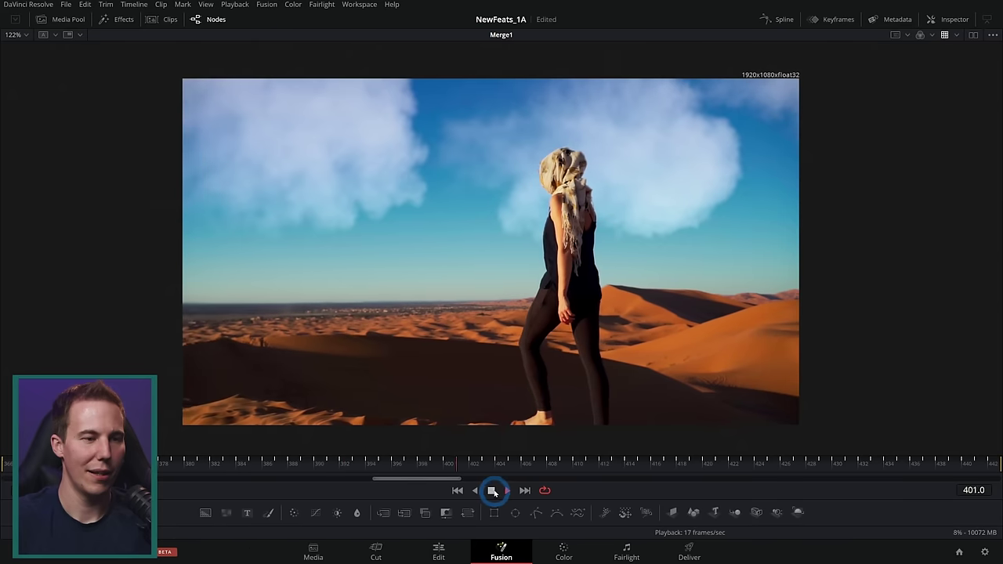
left_click_drag(682, 469, 460, 462)
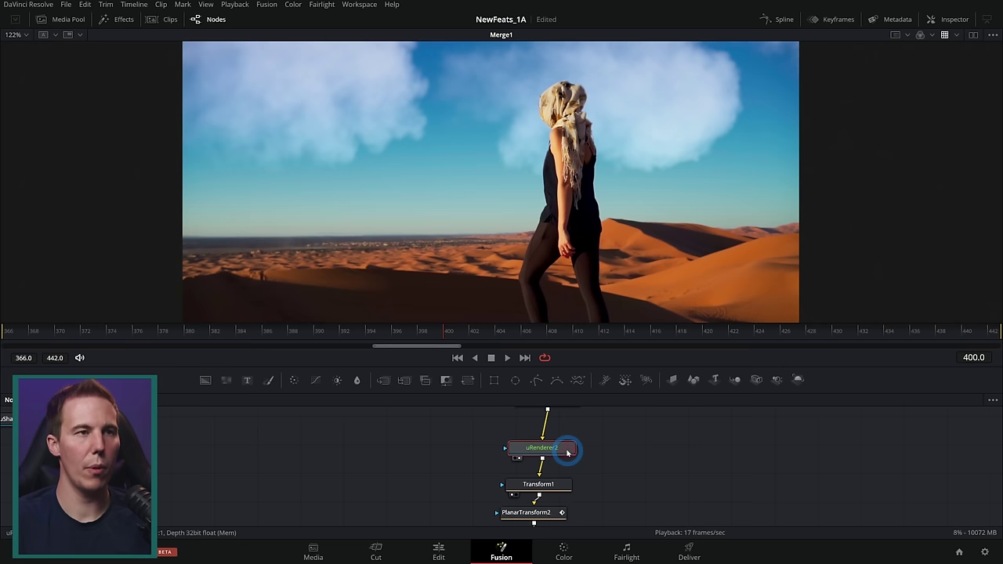
left_click(694, 379)
Show Background1 in the viewer and merge uRenderer2 over it as Merge2.
scroll(651, 203, "down", 5)
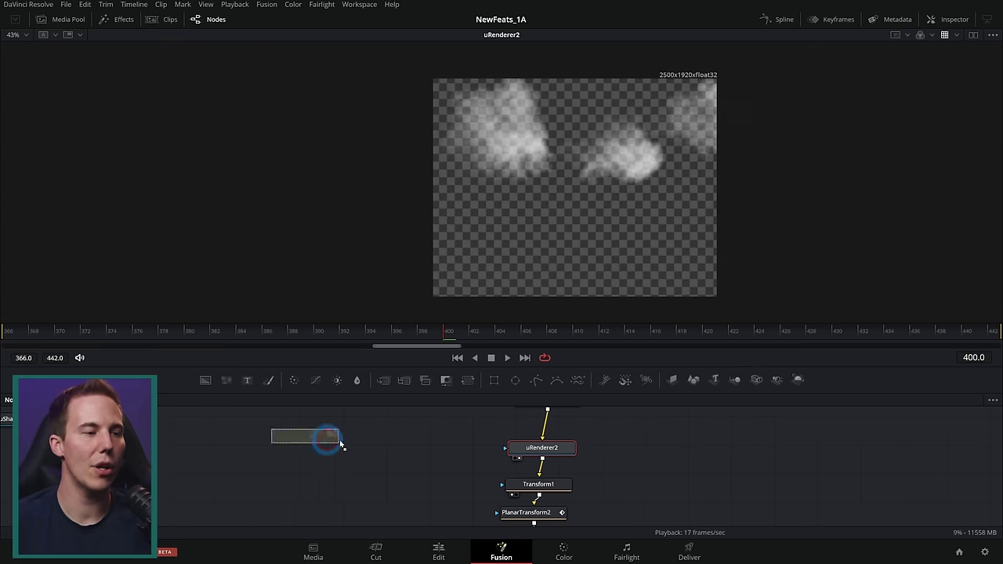
left_click(956, 20)
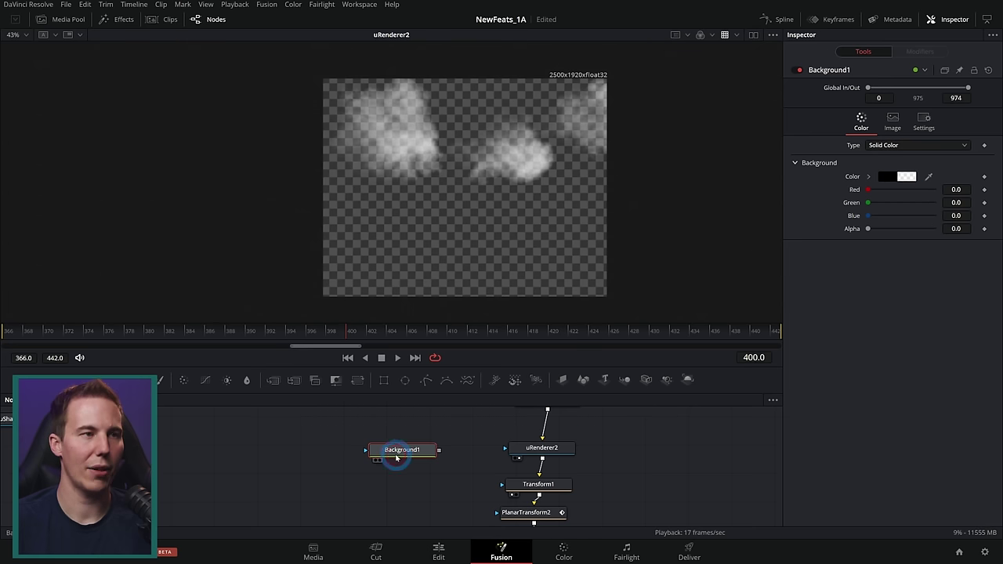
left_click_drag(397, 458, 577, 323)
left_click_drag(569, 446, 572, 203)
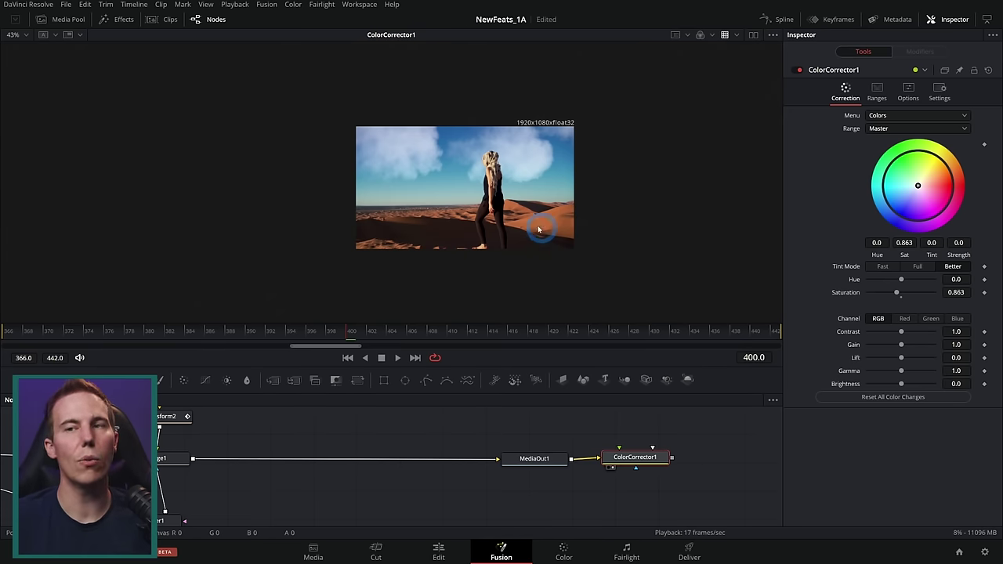
scroll(444, 202, "up", 2)
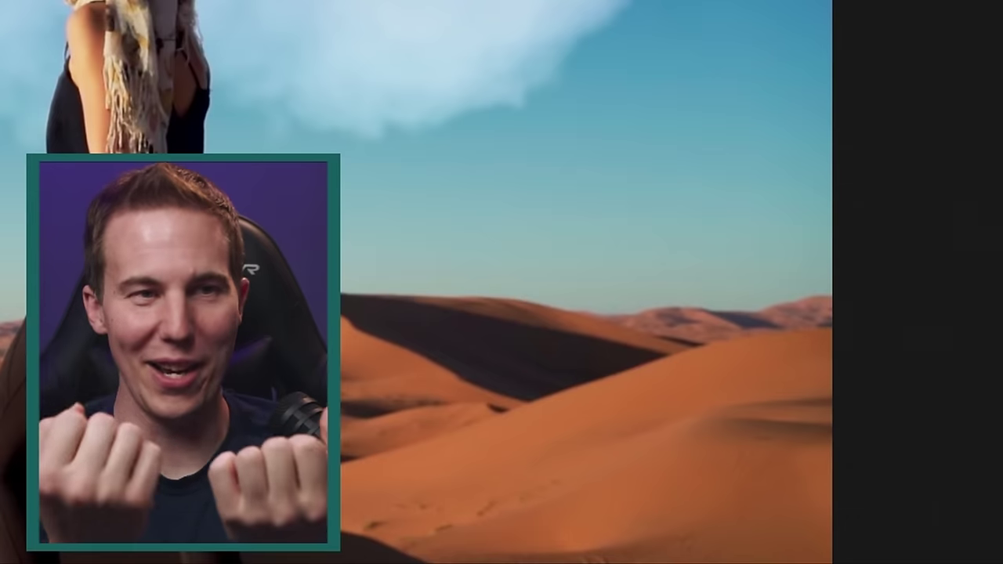
Enable Scale to Source on PlanarTransform2, then scrub to frame 426 to check the clouds.
left_click(736, 257)
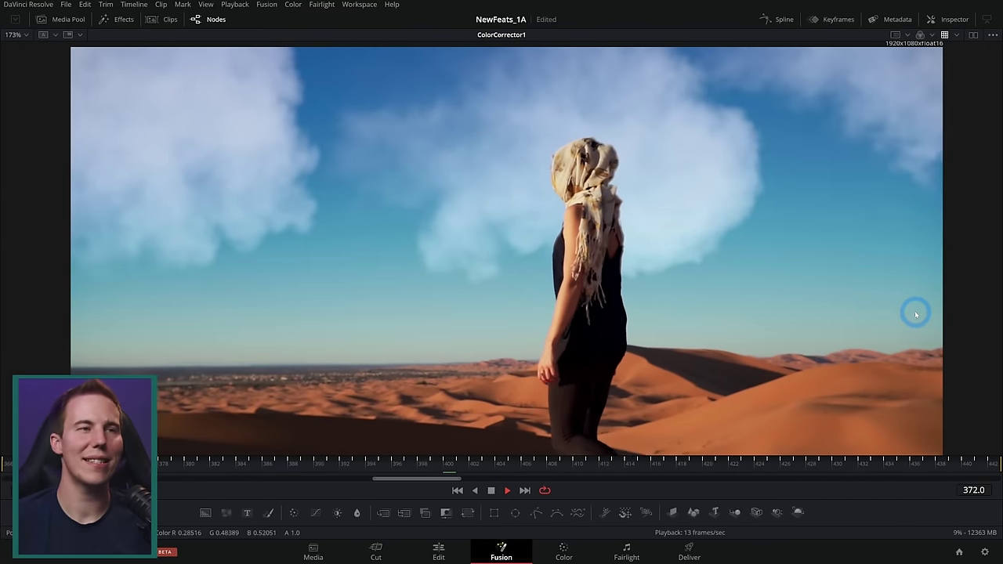
left_click_drag(674, 463, 785, 462)
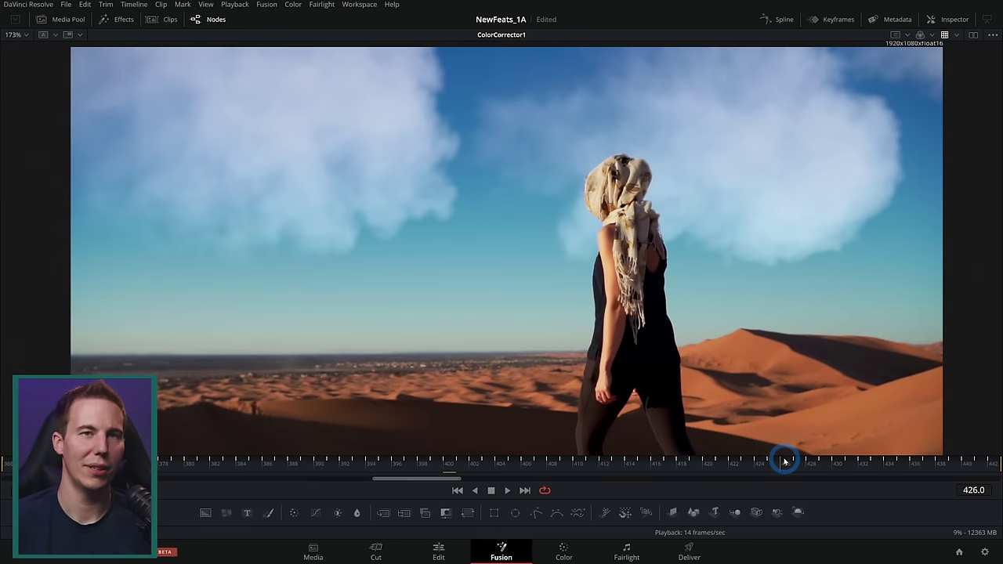